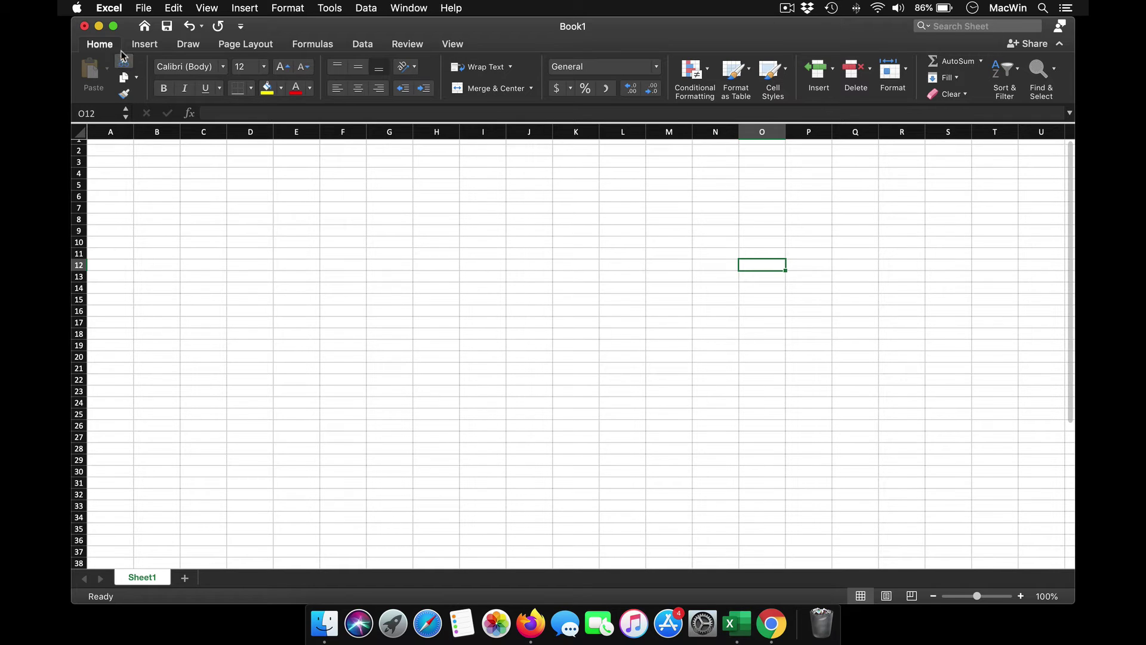
Open the About Microsoft Excel window to check the version, 16.38.
{"action": "left_click", "coordinate": [122, 9]}
{"action": "left_click", "coordinate": [128, 26]}
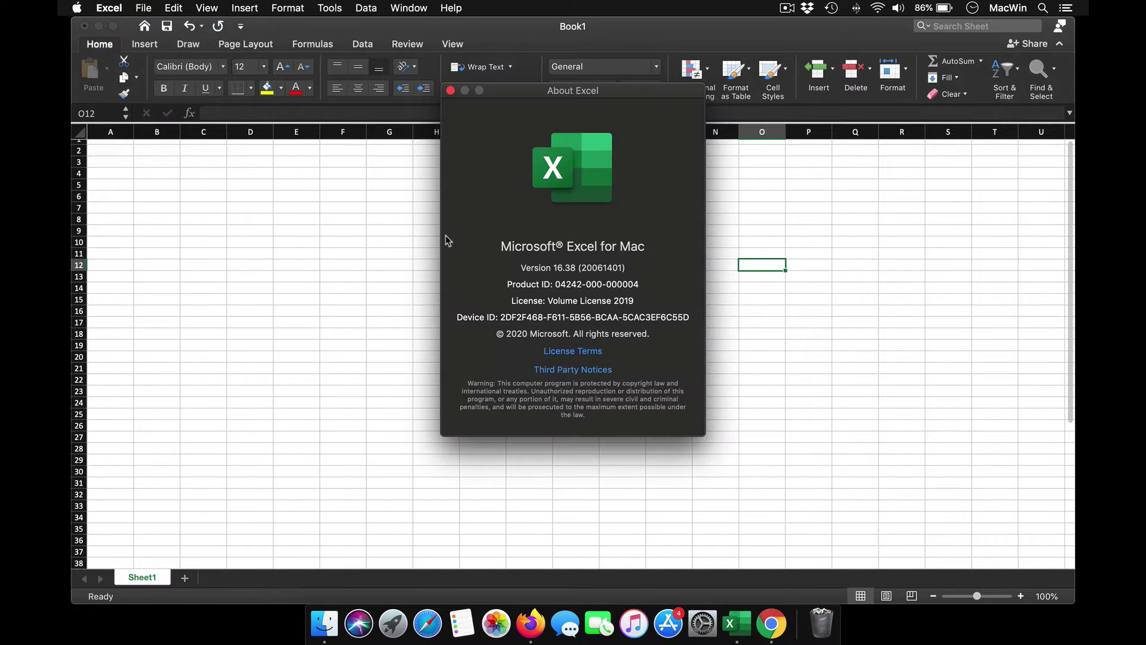
Close the About Excel window and switch to Google Chrome.
{"action": "left_click", "coordinate": [451, 90]}
{"action": "left_click", "coordinate": [607, 384]}
{"action": "left_click", "coordinate": [769, 621]}
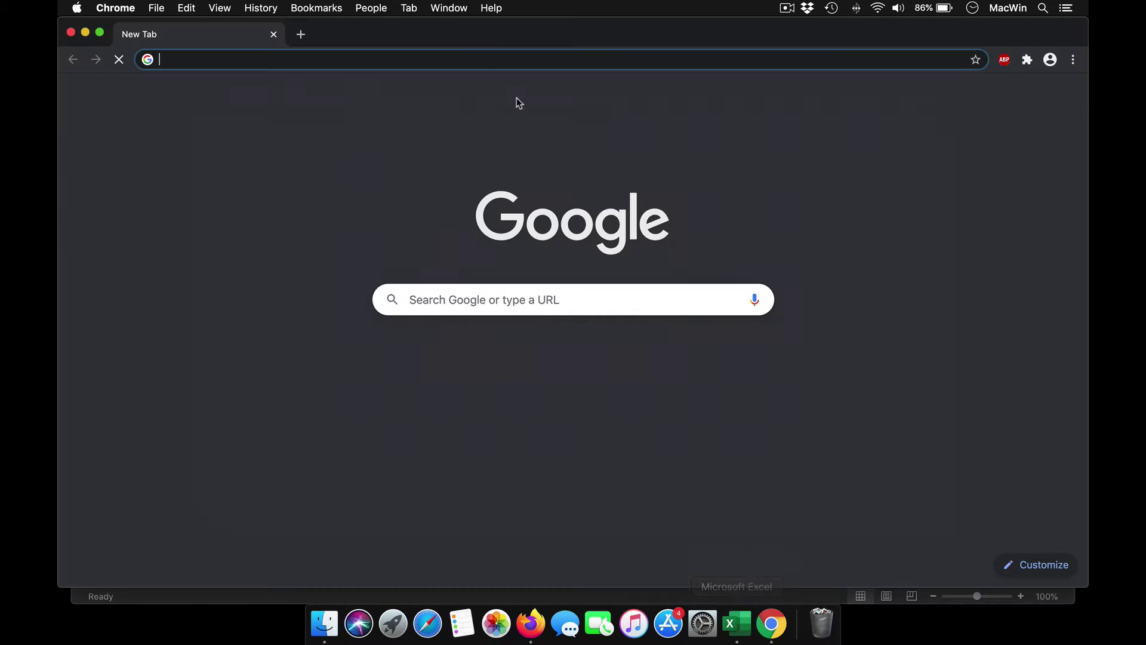
Go to worldometers.info and scroll down to the United States state table.
{"action": "left_click", "coordinate": [463, 60]}
{"action": "type", "text": "worldometers.info"}
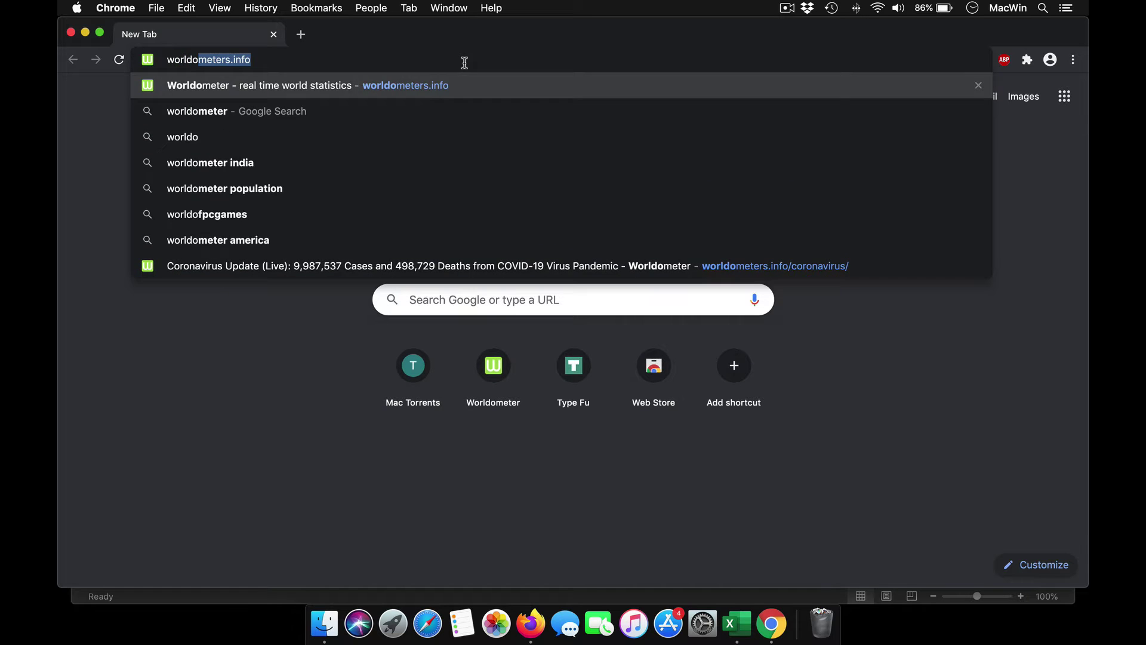
{"action": "key", "text": "Return"}
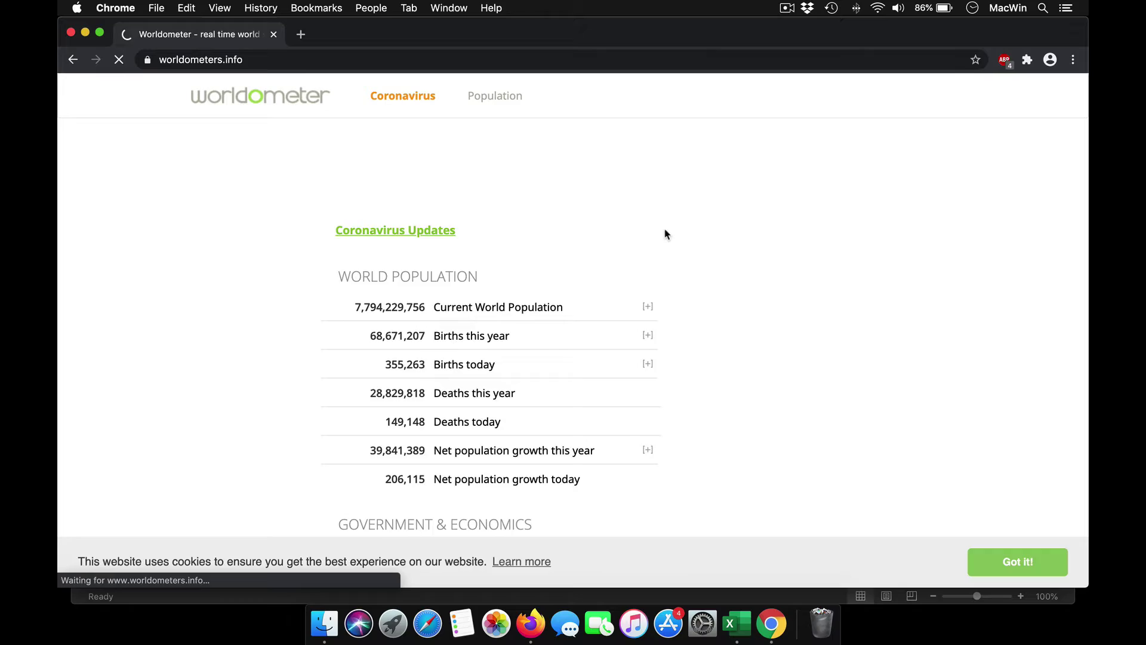
{"action": "scroll", "coordinate": [565, 217], "scroll_direction": "down", "scroll_amount": 5}
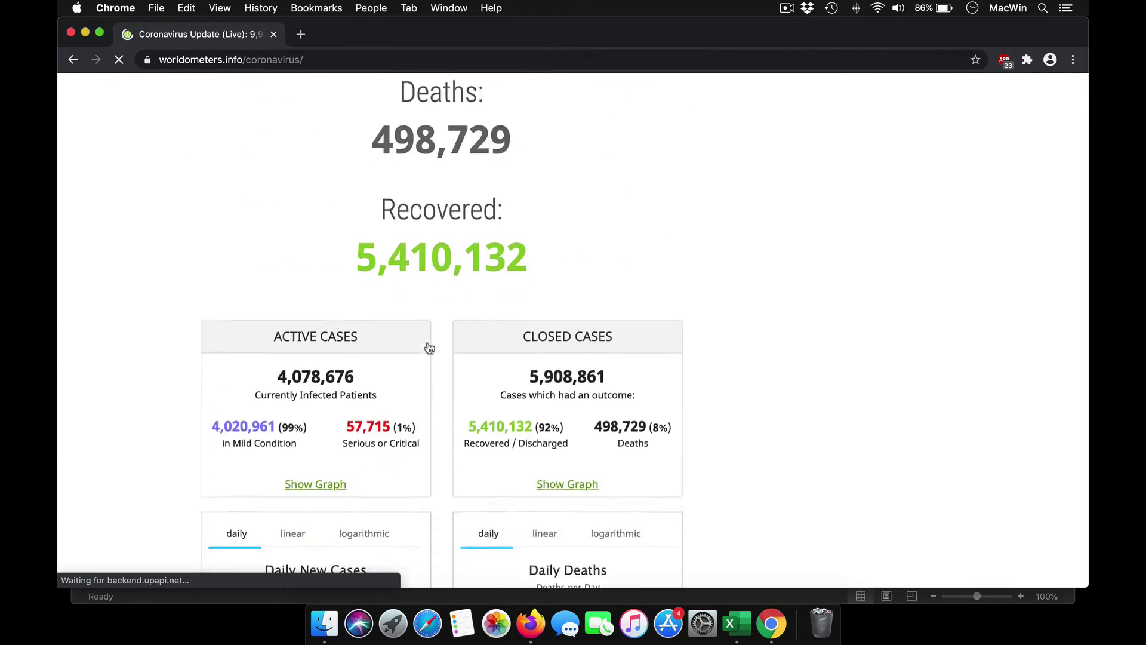
{"action": "scroll", "coordinate": [431, 346], "scroll_direction": "down", "scroll_amount": 15}
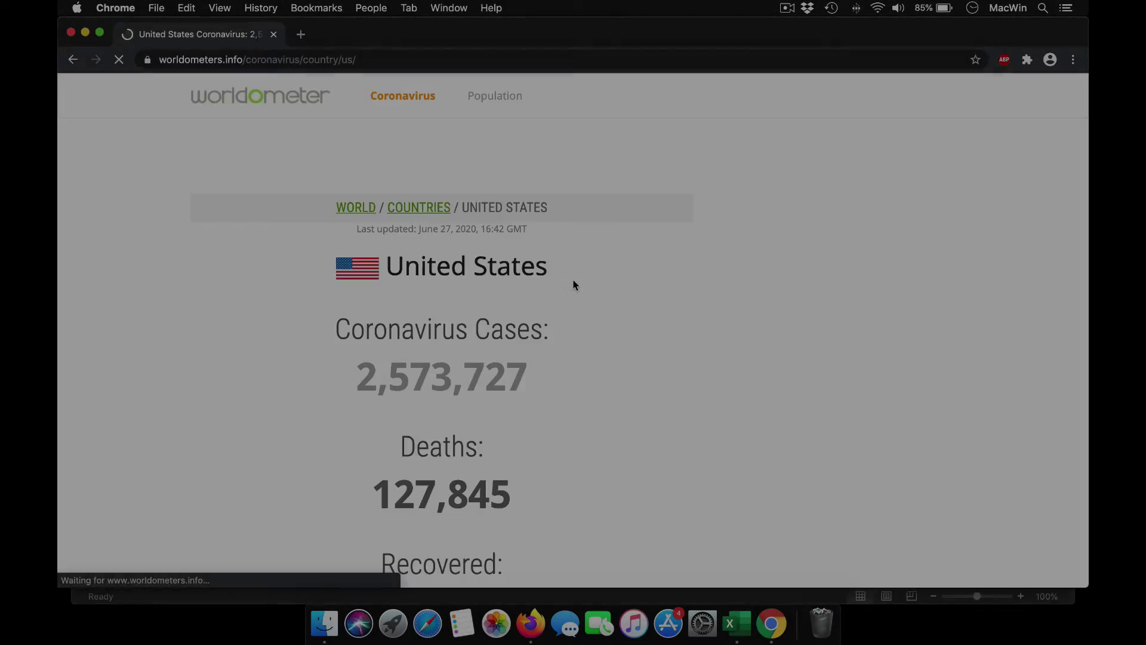
{"action": "scroll", "coordinate": [573, 284], "scroll_direction": "down", "scroll_amount": 15}
Copy the New York, California and New Jersey names from the web table into E7:G7.
{"action": "left_click_drag", "start_coordinate": [262, 215], "coordinate": [195, 213]}
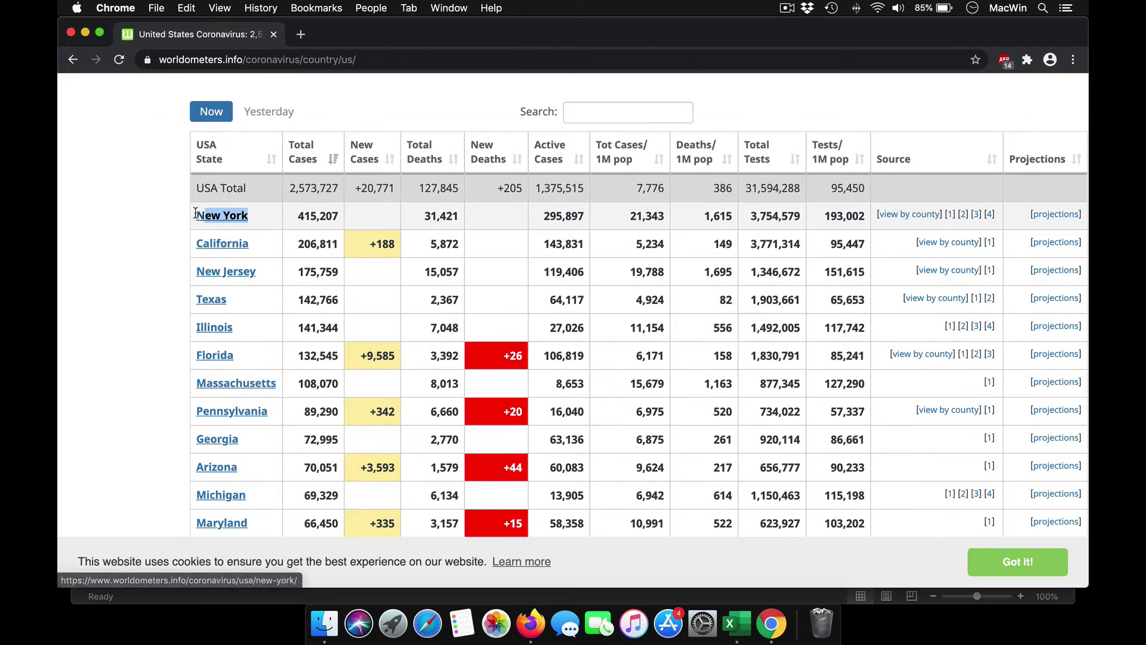
{"action": "key", "text": "super+c"}
{"action": "key", "text": "super+Tab"}
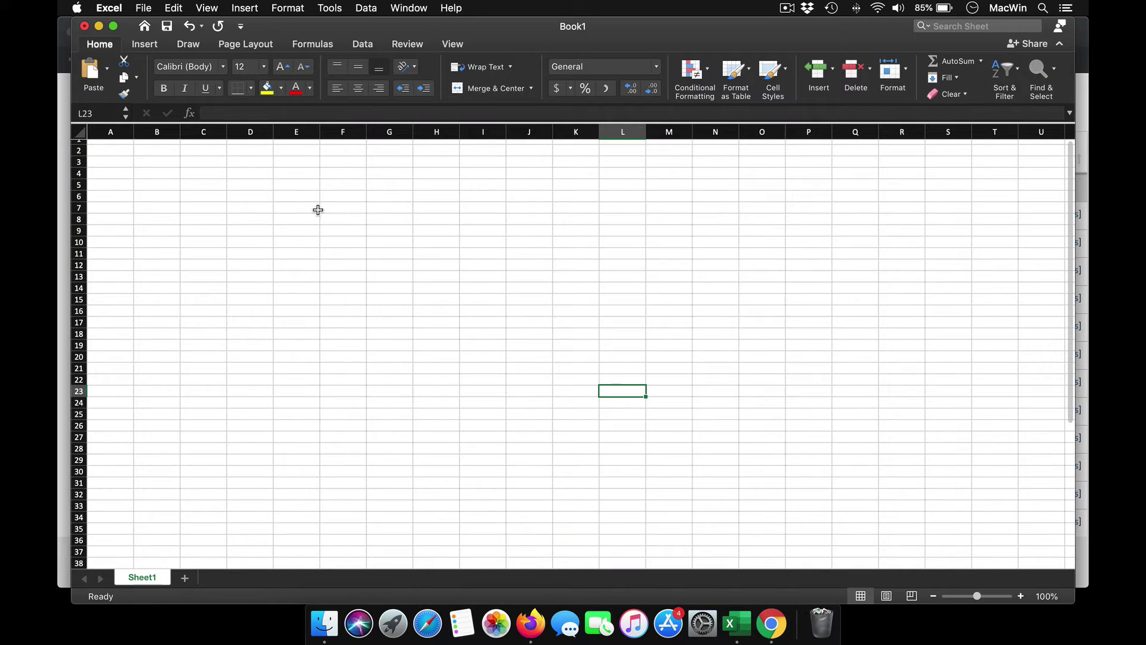
{"action": "left_click", "coordinate": [318, 210]}
{"action": "key", "text": "super+v"}
{"action": "key", "text": "super+Tab"}
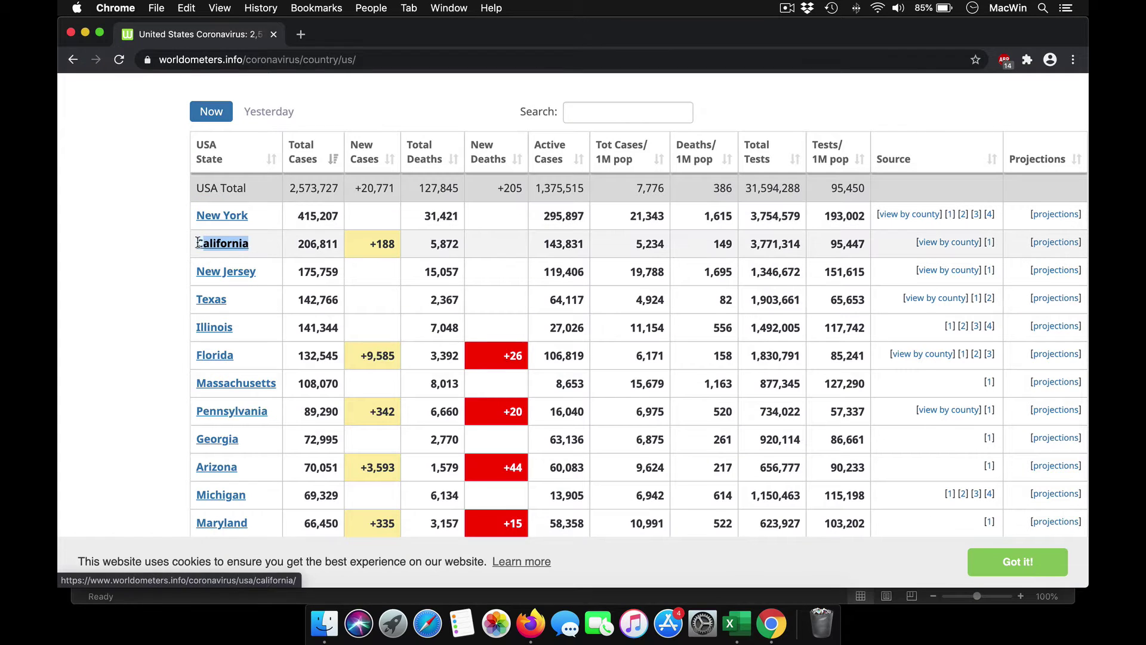
{"action": "key", "text": "super+Tab"}
{"action": "left_click", "coordinate": [339, 208]}
{"action": "key", "text": "super+v"}
{"action": "key", "text": "super+Tab"}
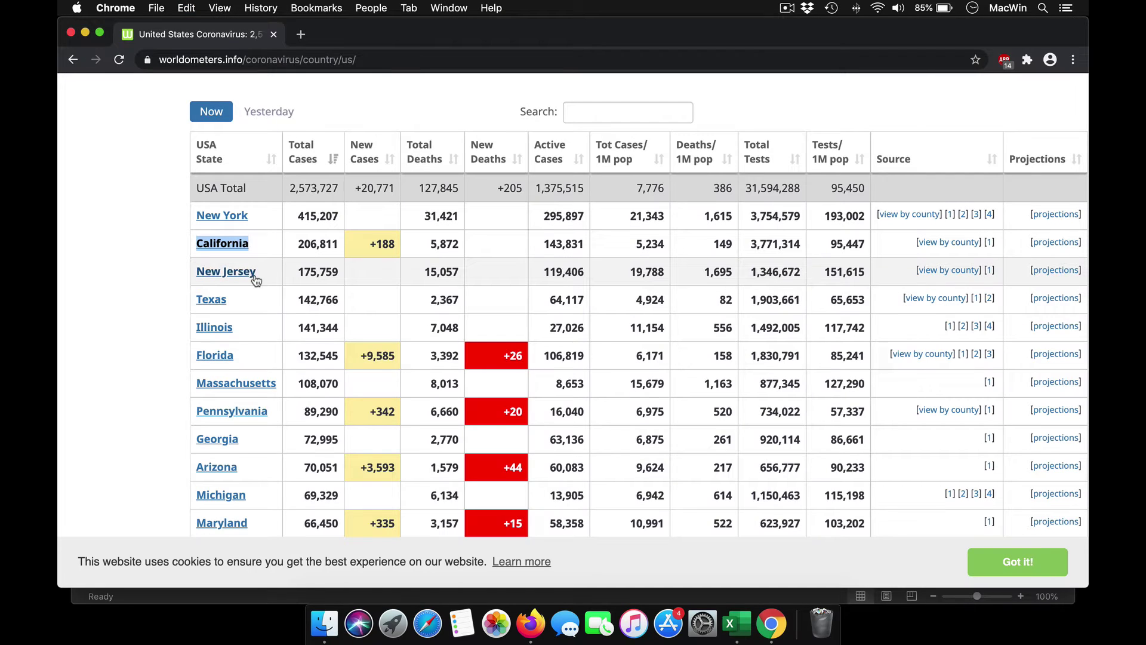
{"action": "double_click", "coordinate": [248, 273]}
{"action": "key", "text": "super+c"}
{"action": "key", "text": "super+Tab"}
{"action": "left_click", "coordinate": [389, 210]}
{"action": "key", "text": "super+v"}
Copy their total cases 415,207, 206,811 and 175,759 into E8:G8.
{"action": "key", "text": "super+Tab"}
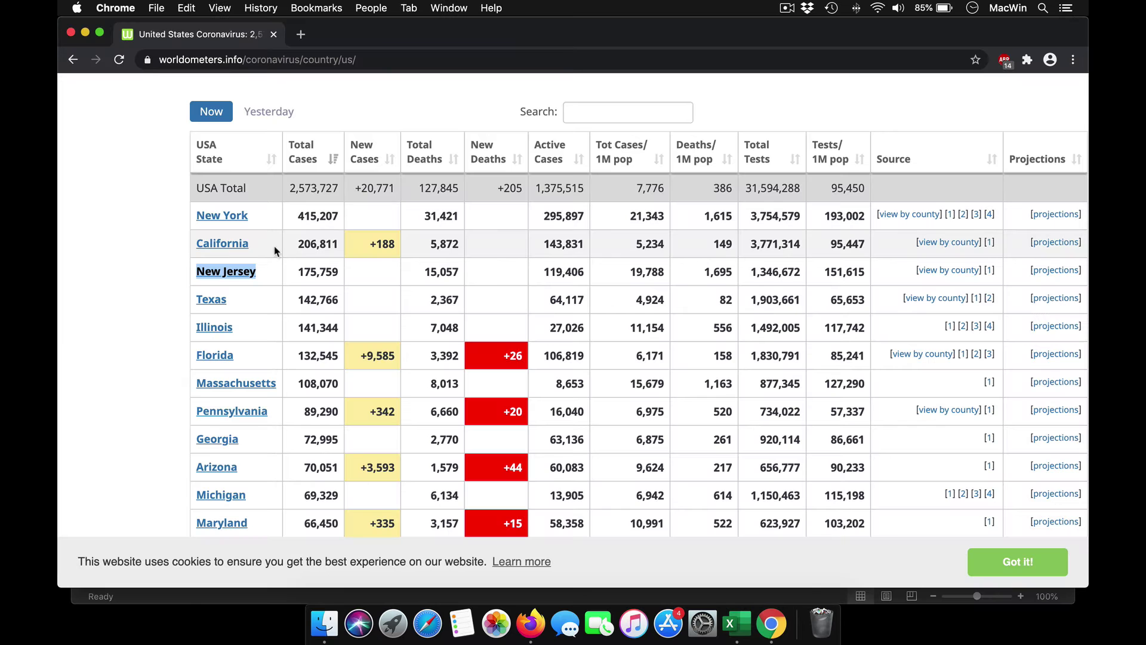
{"action": "double_click", "coordinate": [299, 215]}
{"action": "key", "text": "super+c"}
{"action": "key", "text": "super+Tab"}
{"action": "left_click", "coordinate": [293, 219]}
{"action": "key", "text": "super+v"}
{"action": "key", "text": "super+Tab"}
{"action": "double_click", "coordinate": [331, 243]}
{"action": "key", "text": "super+c"}
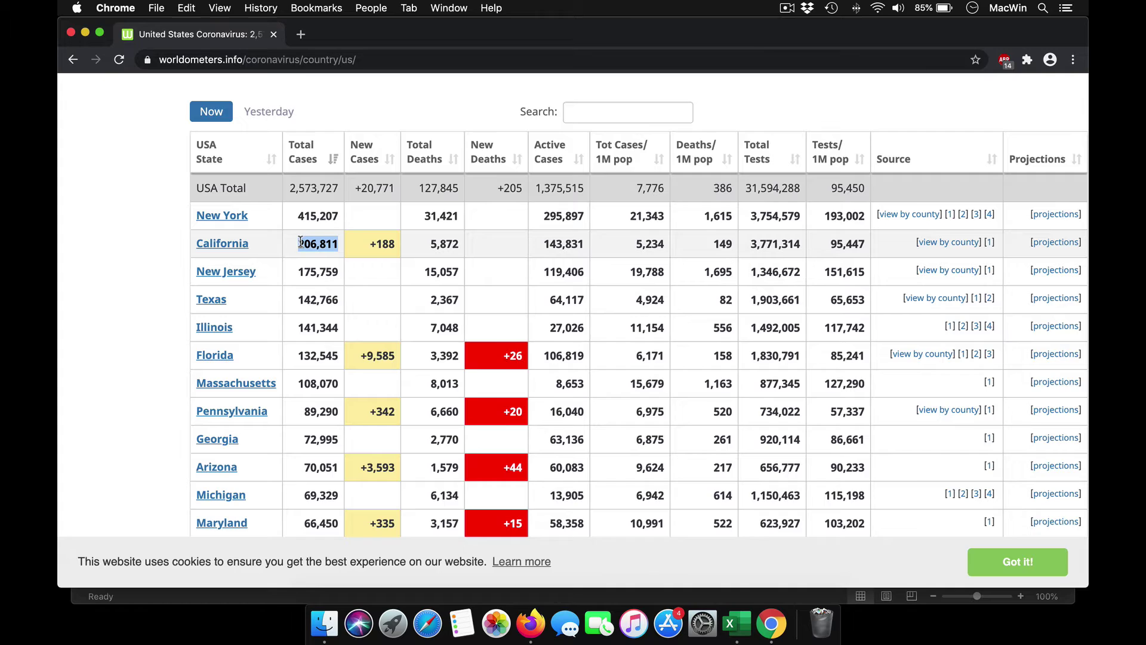
{"action": "key", "text": "super+Tab"}
{"action": "left_click", "coordinate": [343, 219]}
{"action": "key", "text": "super+Tab"}
{"action": "double_click", "coordinate": [337, 273]}
{"action": "key", "text": "super+c"}
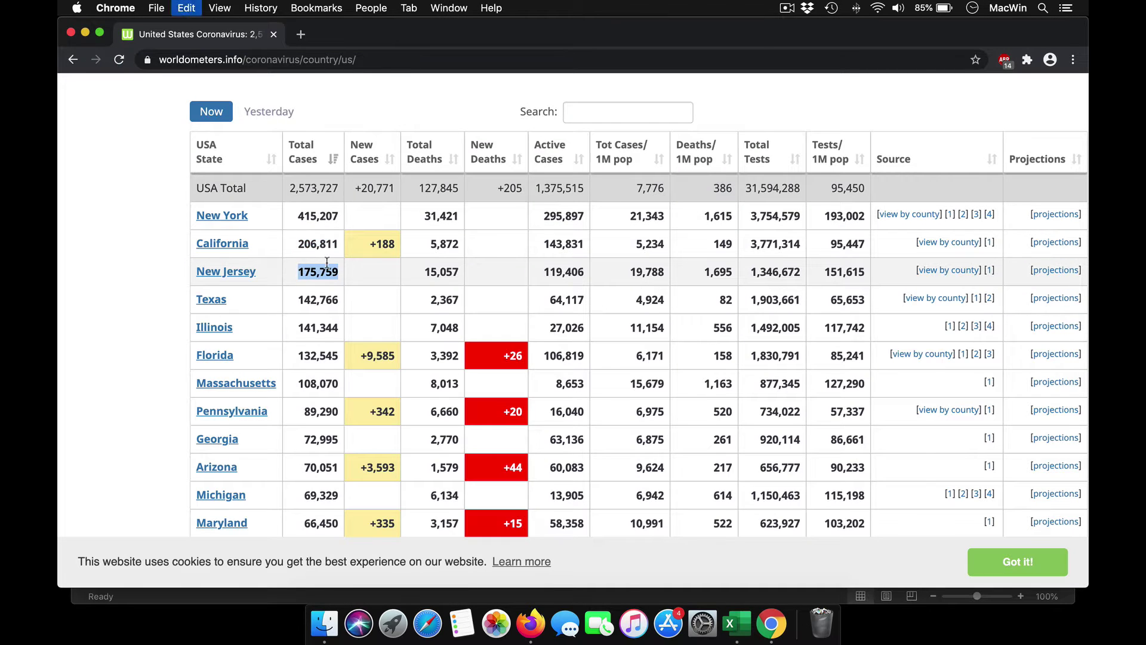
{"action": "key", "text": "super+Tab"}
{"action": "left_click", "coordinate": [389, 221]}
{"action": "key", "text": "super+v"}
Fill the E8:G8 totals down through row 10.
{"action": "left_click", "coordinate": [293, 223]}
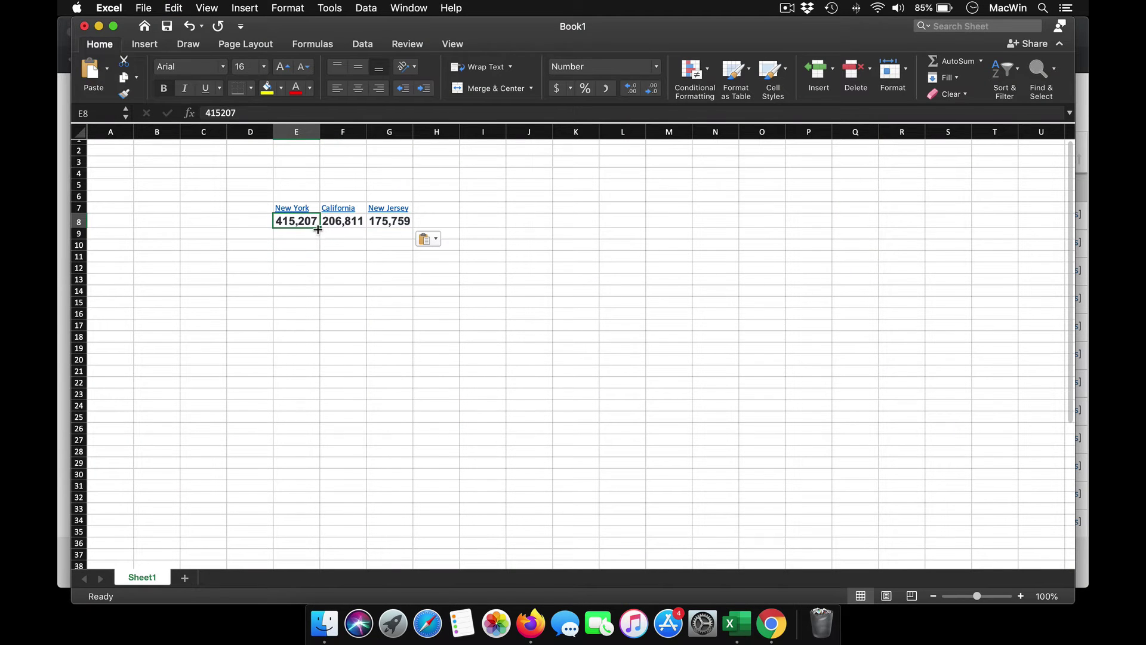
{"action": "left_click_drag", "start_coordinate": [319, 228], "coordinate": [414, 251]}
{"action": "left_click", "coordinate": [346, 225]}
{"action": "left_click", "coordinate": [408, 223]}
{"action": "left_click", "coordinate": [340, 235]}
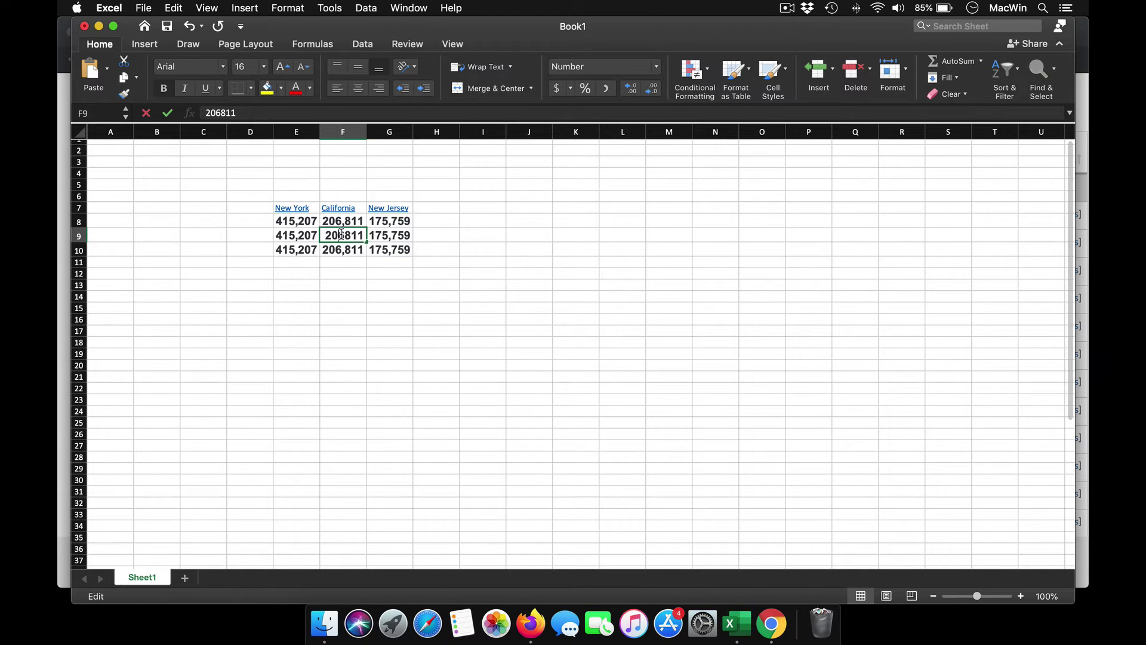
Change California's copies to 204,811 in F9 and 203,811 in F10.
{"action": "double_click", "coordinate": [338, 235]}
{"action": "type", "text": "4"}
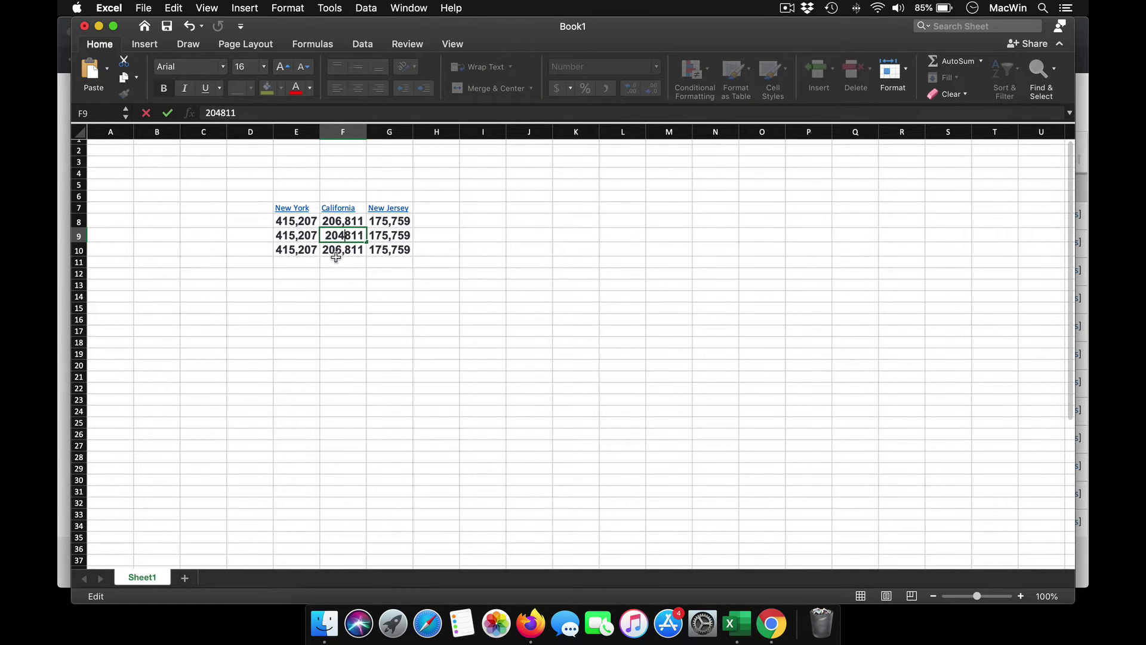
{"action": "left_click", "coordinate": [336, 251]}
{"action": "double_click", "coordinate": [336, 250]}
{"action": "key", "text": "BackSpace"}
{"action": "type", "text": "3"}
{"action": "left_click", "coordinate": [292, 251]}
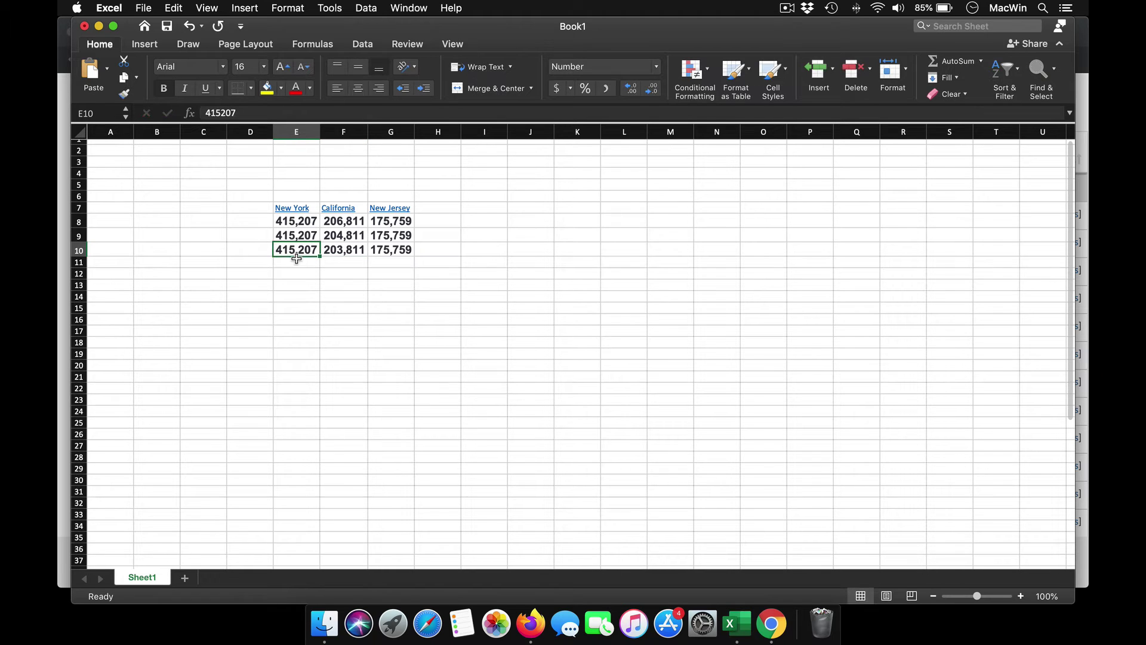
Change New York's copies to 415,007 in E9 and 414,207 in E10.
{"action": "double_click", "coordinate": [290, 251]}
{"action": "key", "text": "BackSpace"}
{"action": "left_click", "coordinate": [295, 237]}
{"action": "double_click", "coordinate": [292, 236]}
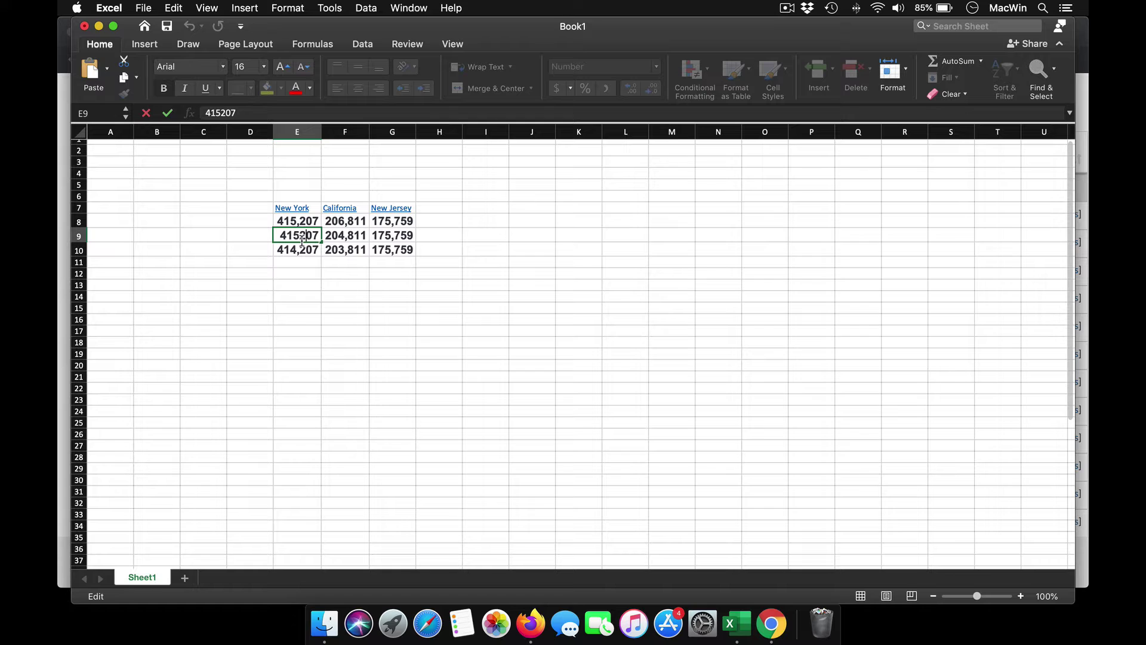
{"action": "key", "text": "Return"}
{"action": "left_click", "coordinate": [302, 238]}
{"action": "double_click", "coordinate": [302, 239]}
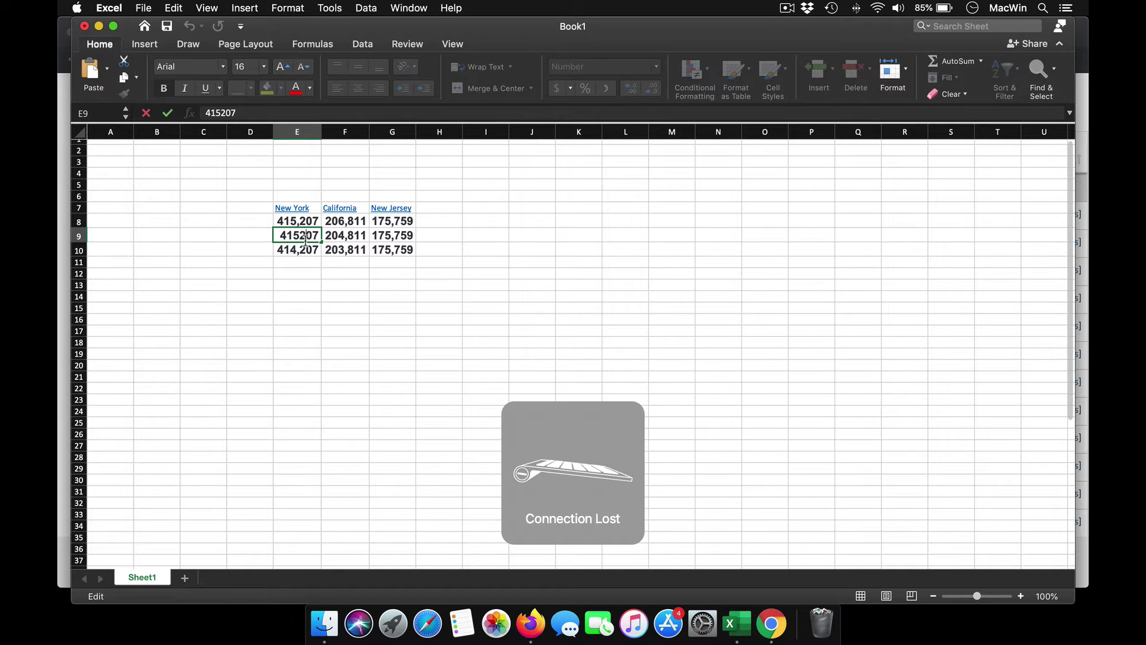
{"action": "key", "text": "BackSpace"}
{"action": "type", "text": "0"}
{"action": "left_click", "coordinate": [425, 297]}
Change New Jersey's copies to 173,759 in G9 and 170,759 in G10.
{"action": "double_click", "coordinate": [388, 239]}
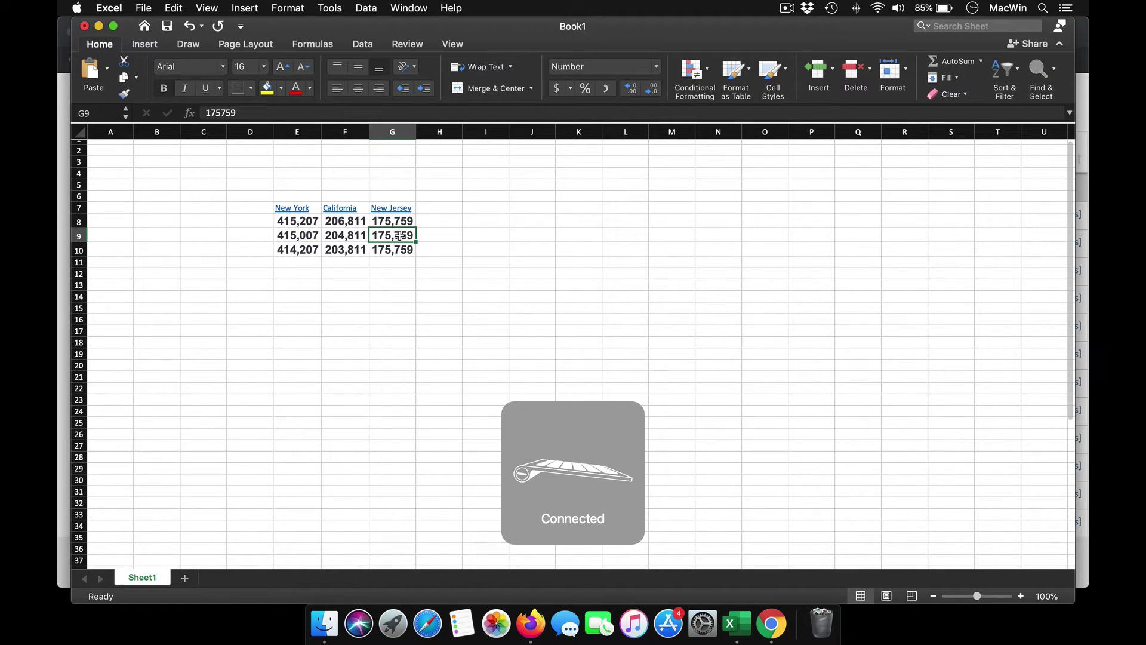
{"action": "key", "text": "BackSpace"}
{"action": "type", "text": "3"}
{"action": "double_click", "coordinate": [394, 249]}
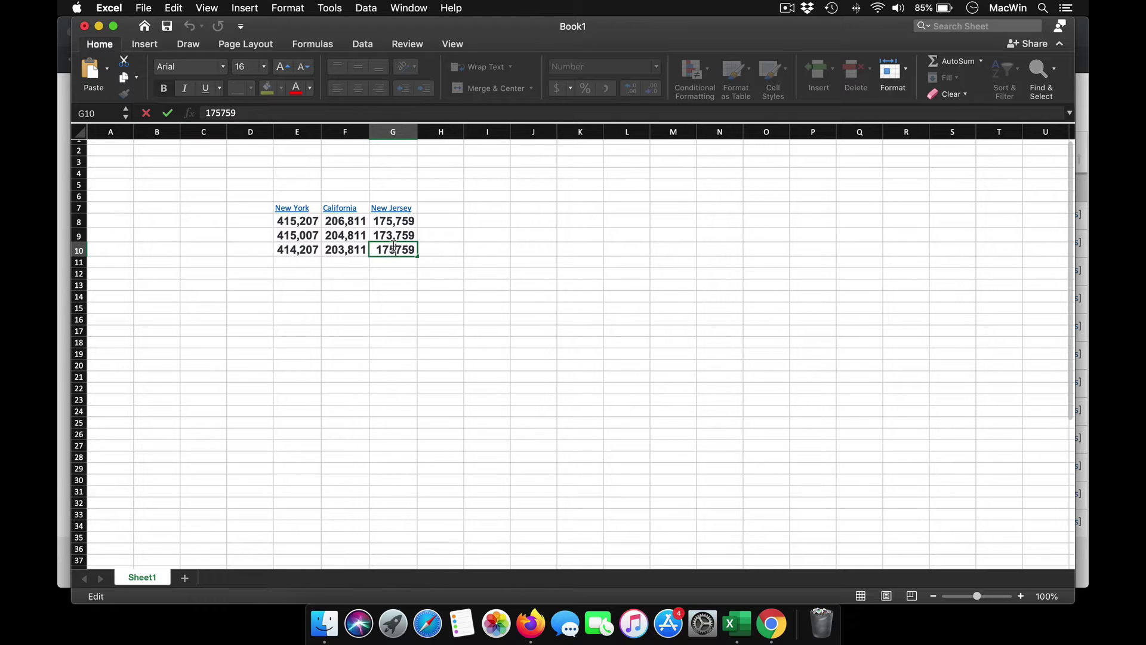
{"action": "type", "text": "6"}
{"action": "key", "text": "Return"}
Remove the hyperlinks from the E7:G7 state headers.
{"action": "left_click_drag", "start_coordinate": [292, 208], "coordinate": [391, 208]}
{"action": "scroll", "coordinate": [390, 208], "scroll_direction": "down", "scroll_amount": 1}
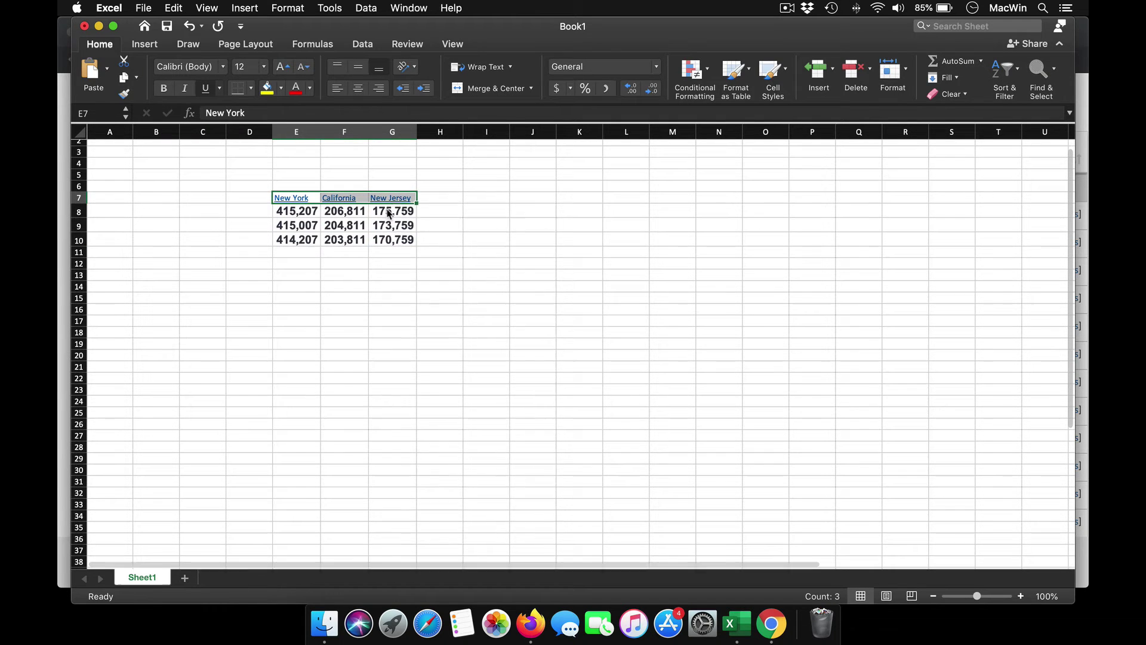
{"action": "right_click", "coordinate": [389, 209]}
{"action": "mouse_move", "coordinate": [540, 406]}
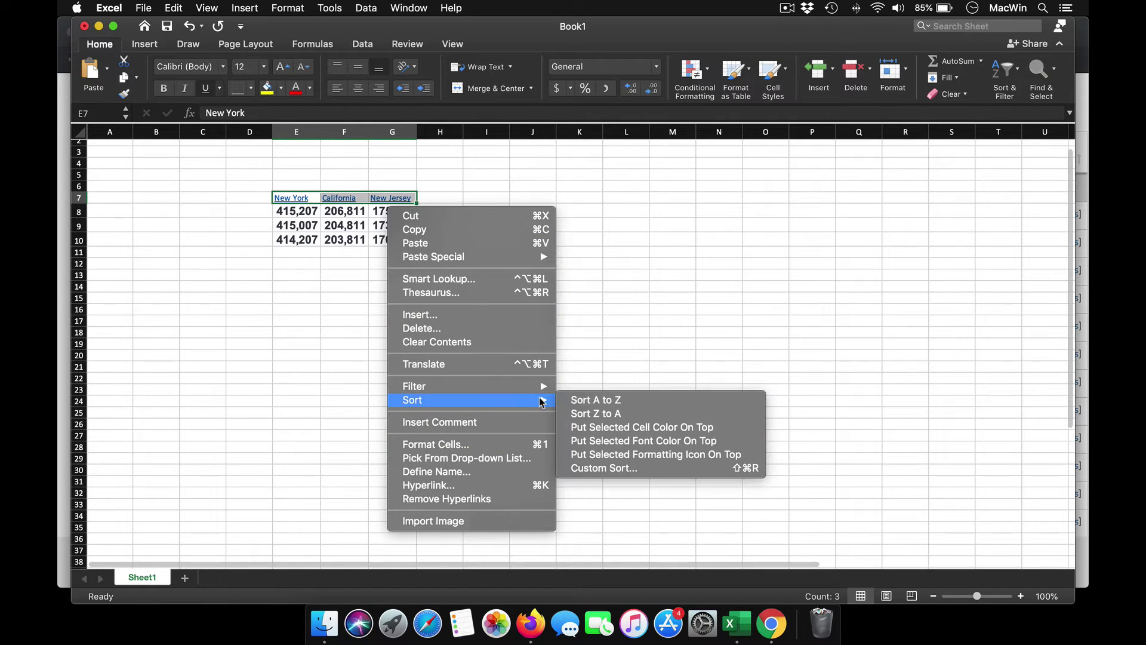
{"action": "left_click", "coordinate": [477, 498]}
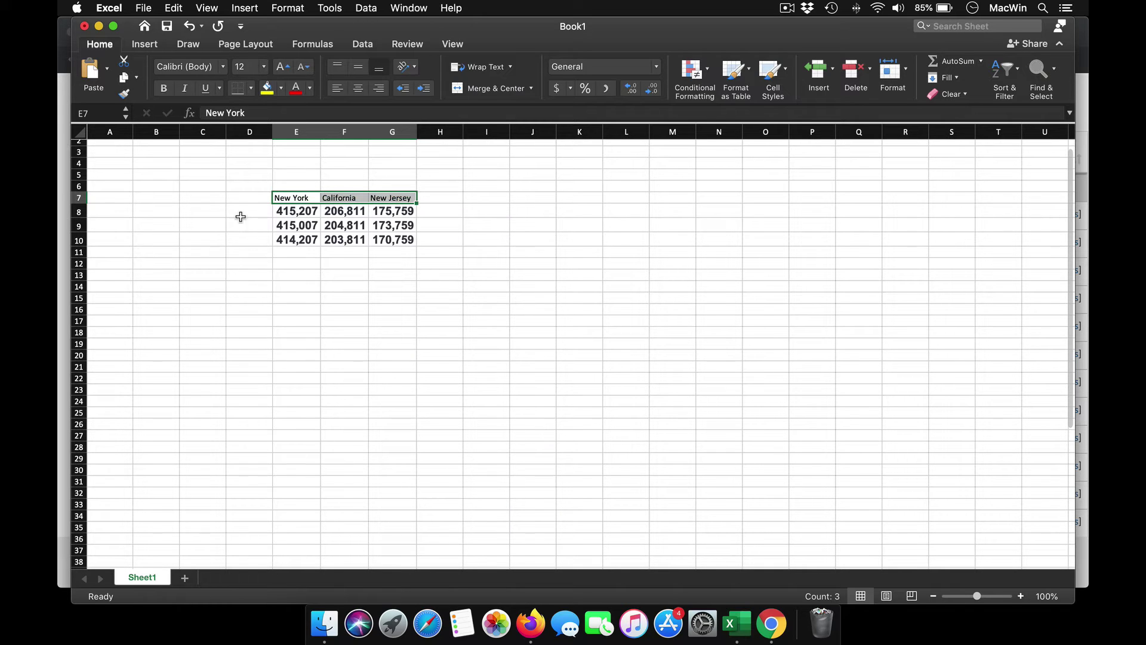
Paint E8's bold 16pt format onto the headers and autofit columns E–G.
{"action": "left_click", "coordinate": [284, 216]}
{"action": "left_click", "coordinate": [123, 94]}
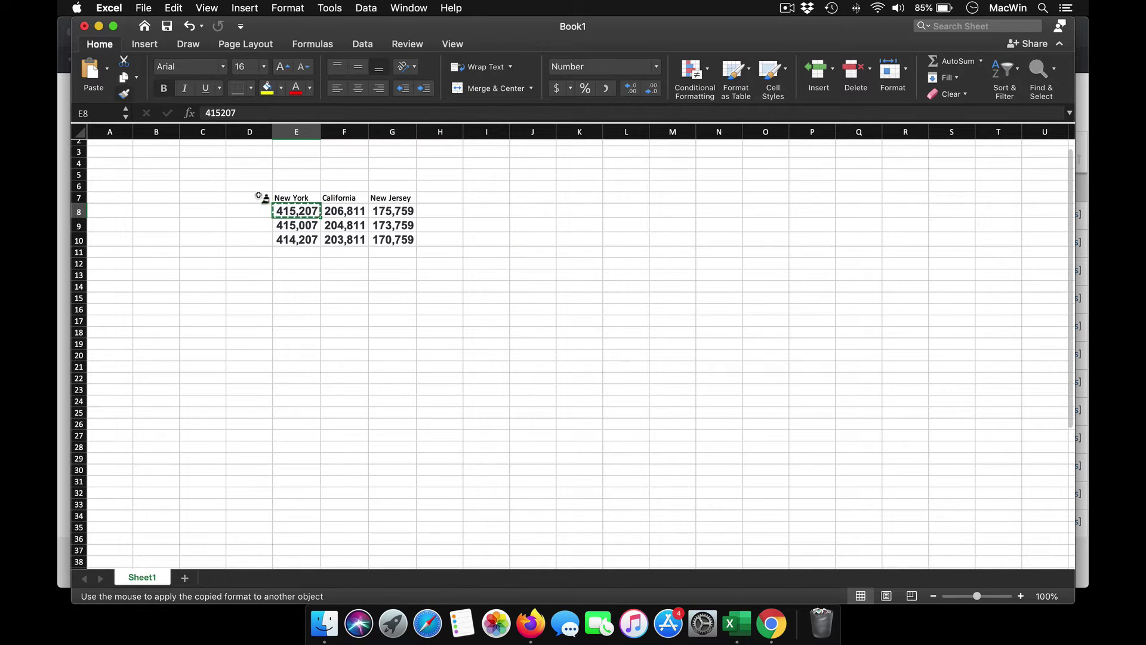
{"action": "left_click_drag", "start_coordinate": [284, 198], "coordinate": [394, 198]}
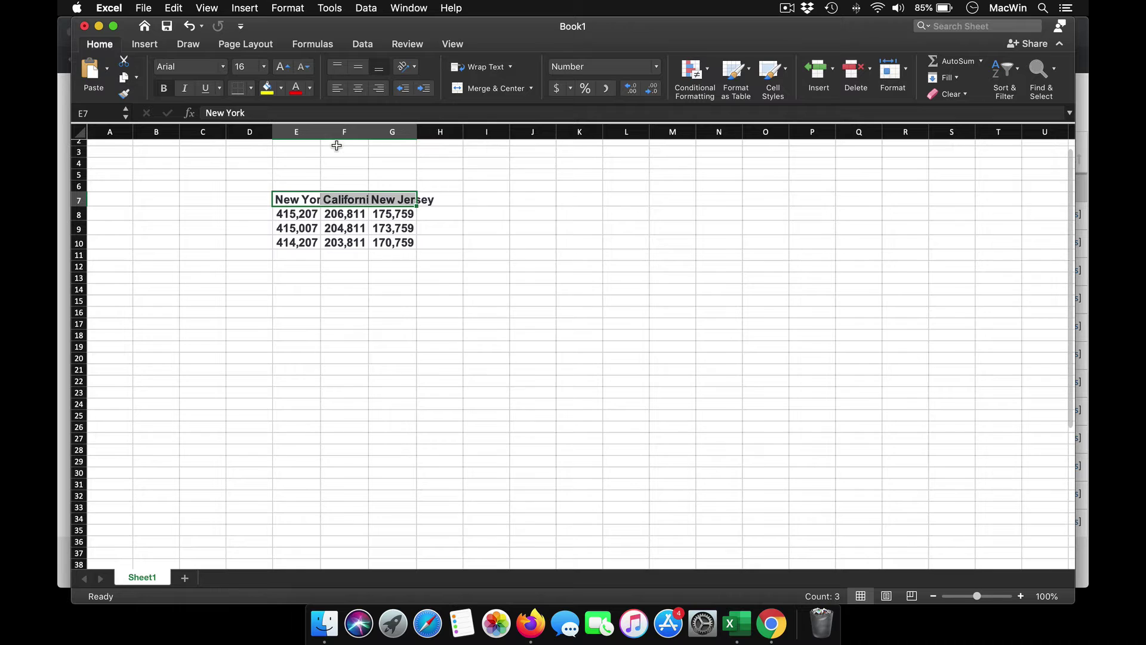
{"action": "double_click", "coordinate": [416, 132]}
{"action": "double_click", "coordinate": [368, 131]}
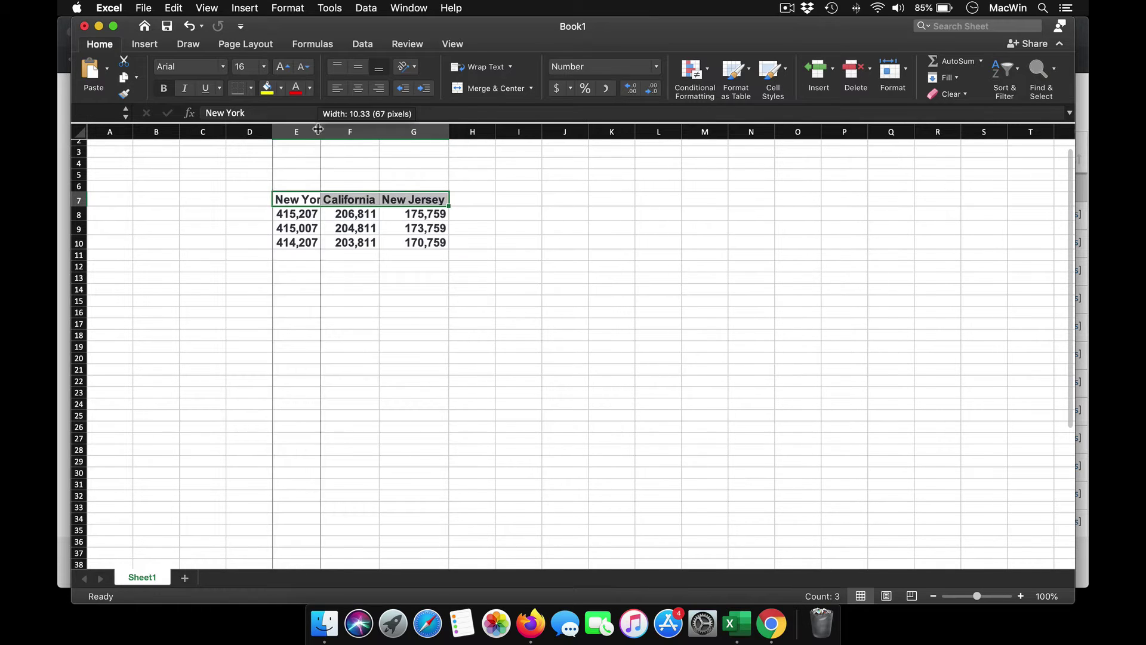
{"action": "double_click", "coordinate": [319, 131]}
Copy the E7:G10 state table.
{"action": "left_click", "coordinate": [301, 301]}
{"action": "left_click_drag", "start_coordinate": [286, 199], "coordinate": [412, 242]}
{"action": "key", "text": "super+c"}
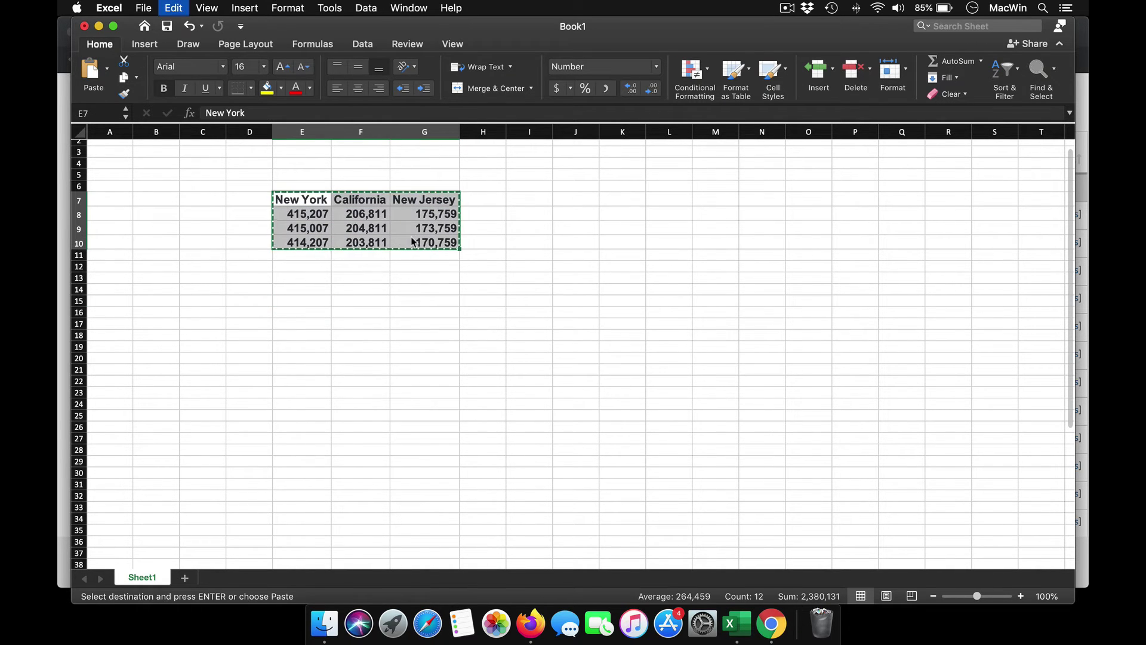
Paste the table transposed at E14 so the states run down column E.
{"action": "left_click", "coordinate": [303, 289]}
{"action": "right_click", "coordinate": [304, 289]}
{"action": "mouse_move", "coordinate": [367, 343]}
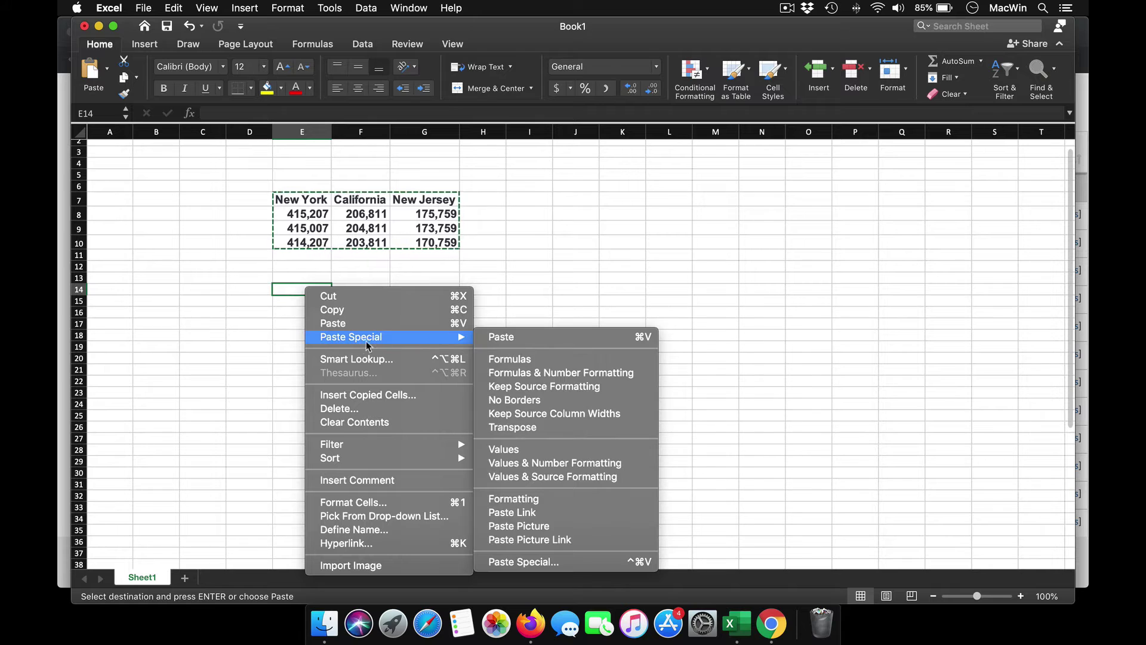
{"action": "left_click", "coordinate": [541, 428]}
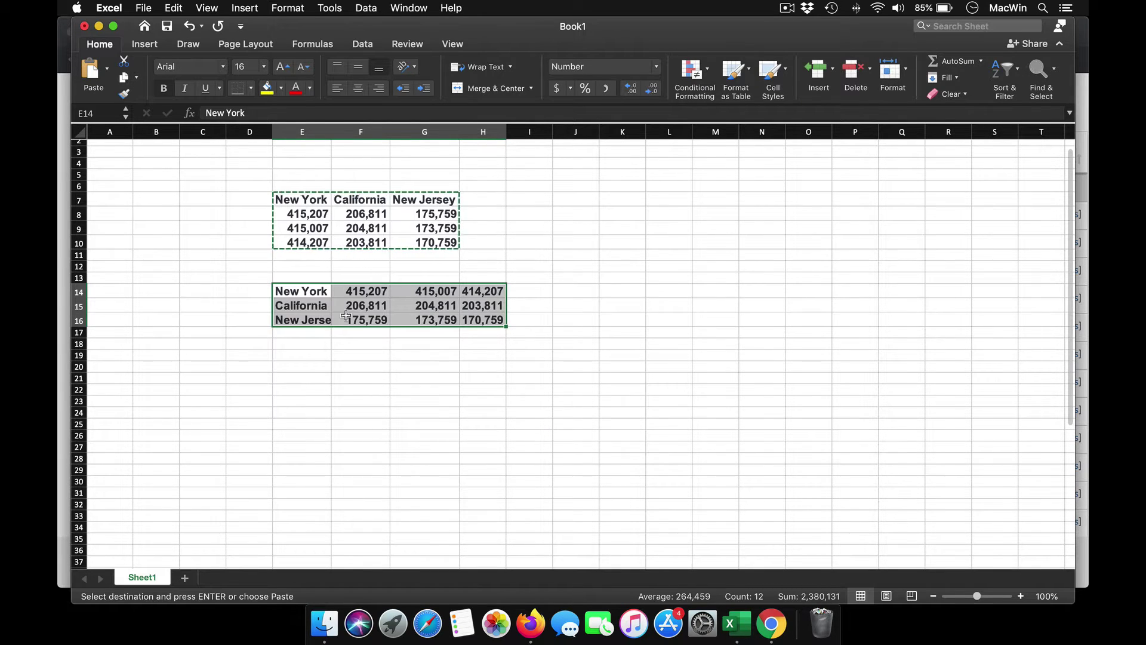
{"action": "scroll", "coordinate": [345, 315], "scroll_direction": "down", "scroll_amount": 1}
{"action": "scroll", "coordinate": [510, 363], "scroll_direction": "right", "scroll_amount": 1}
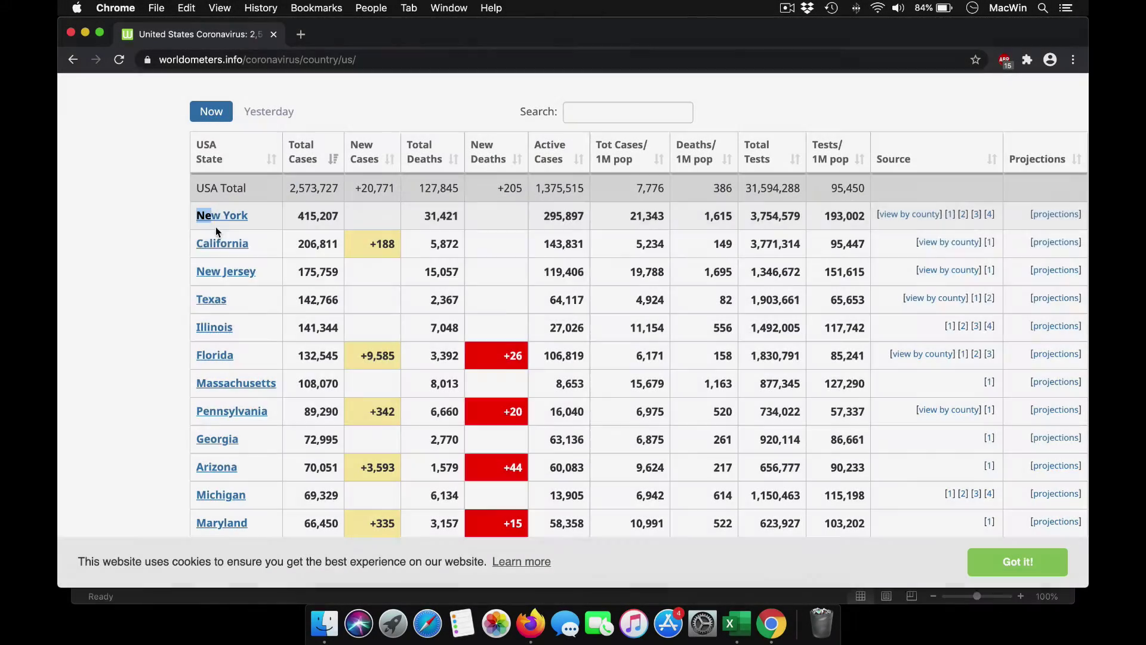
Paste the web state rows, New York through Michigan, at K7 and delete the extra columns.
{"action": "left_click_drag", "start_coordinate": [216, 232], "coordinate": [343, 501]}
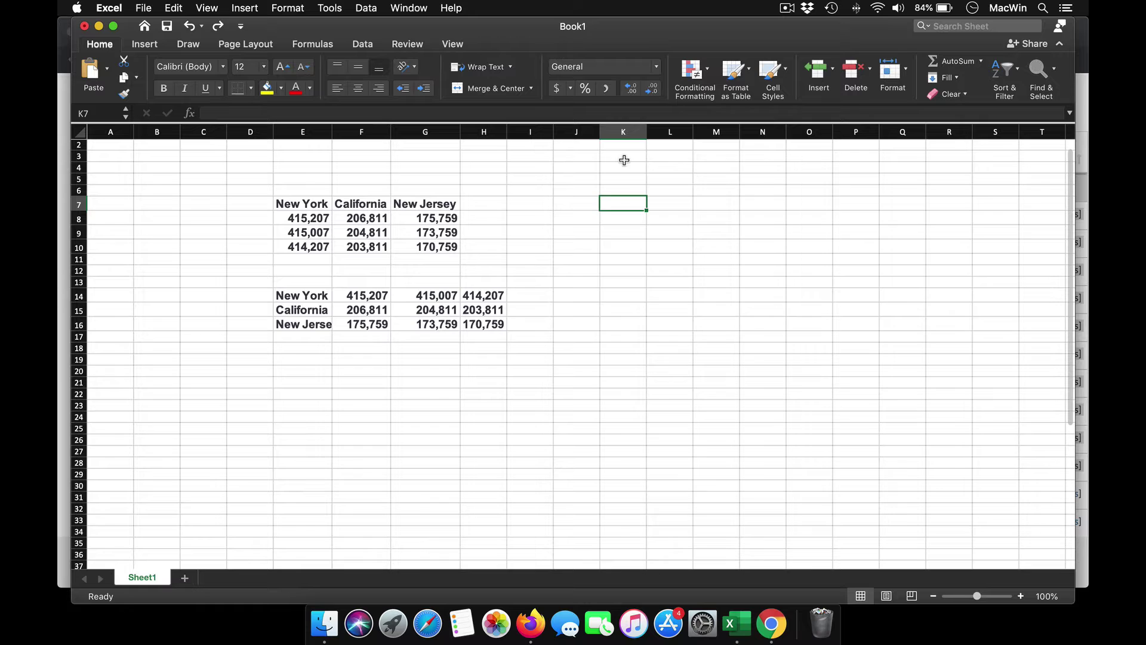
{"action": "key", "text": "super+v"}
{"action": "left_click_drag", "start_coordinate": [716, 131], "coordinate": [1073, 315]}
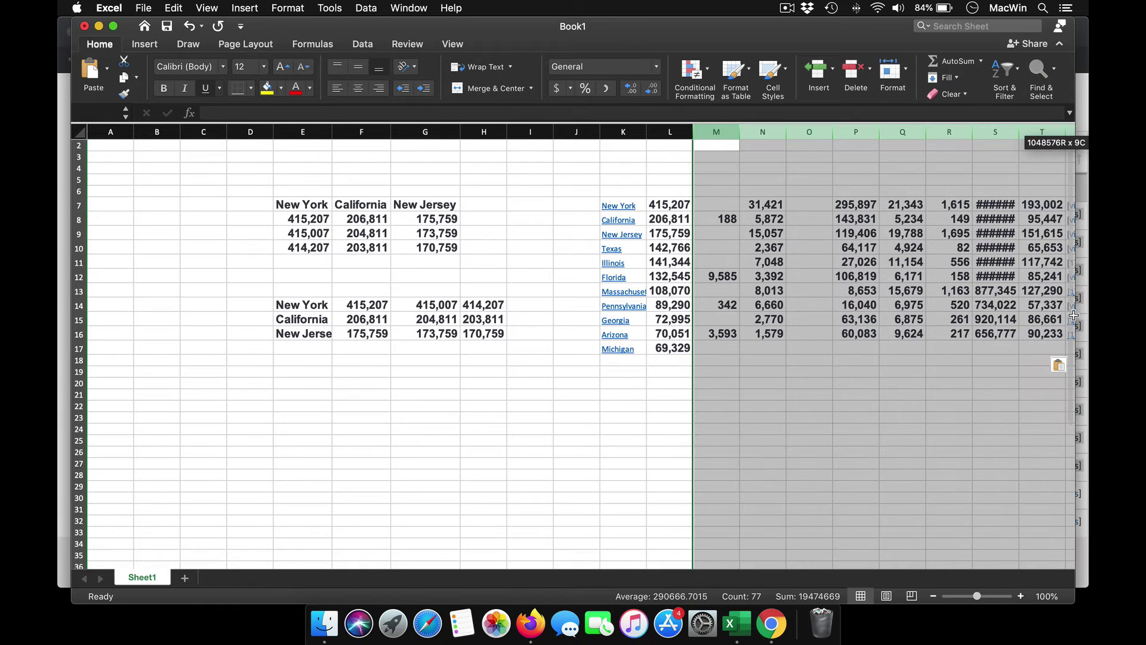
{"action": "right_click", "coordinate": [715, 134]}
{"action": "left_click", "coordinate": [741, 218]}
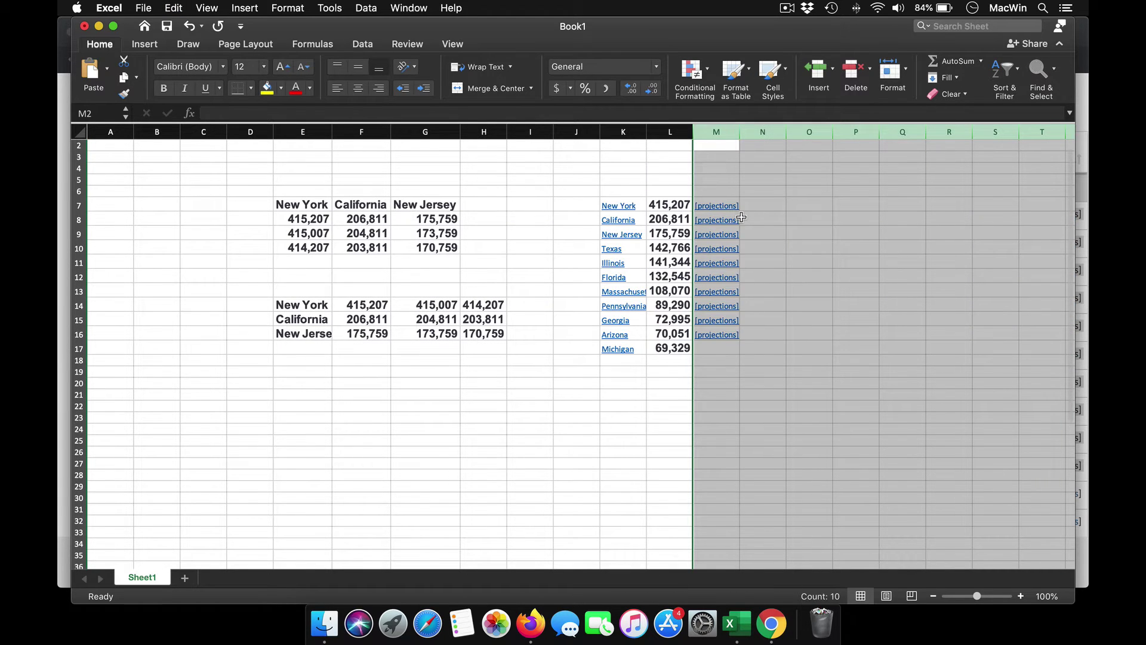
{"action": "right_click", "coordinate": [710, 132]}
{"action": "left_click", "coordinate": [725, 210]}
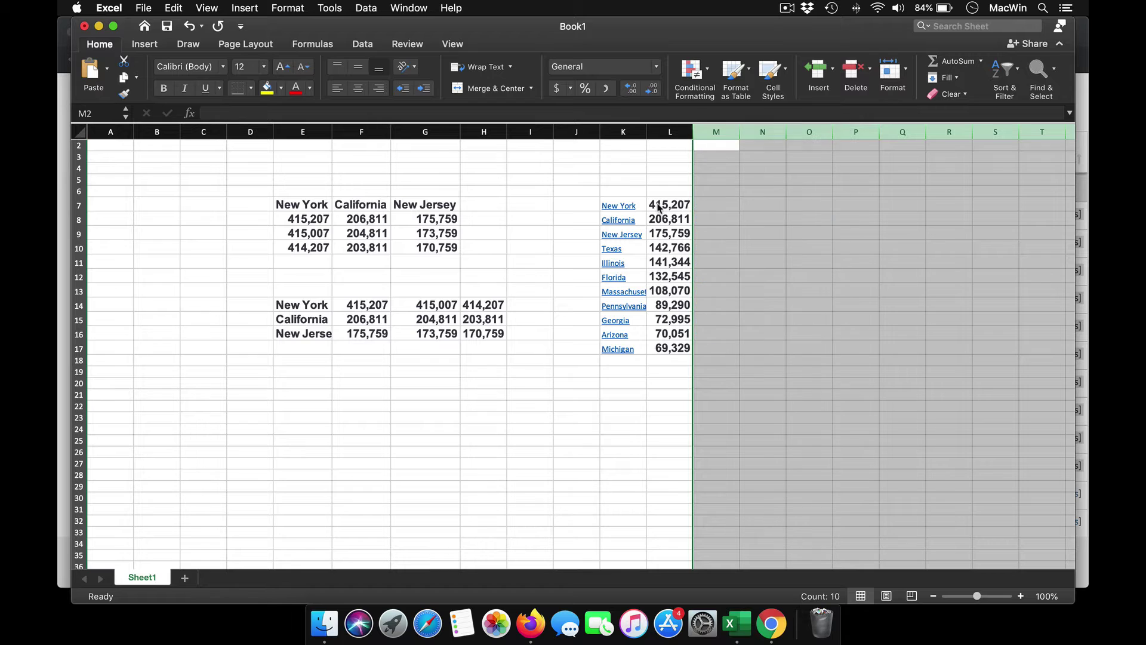
Remove the hyperlinks from the state names in K7:K17.
{"action": "left_click", "coordinate": [625, 189]}
{"action": "left_click_drag", "start_coordinate": [639, 203], "coordinate": [635, 347]}
{"action": "right_click", "coordinate": [635, 347]}
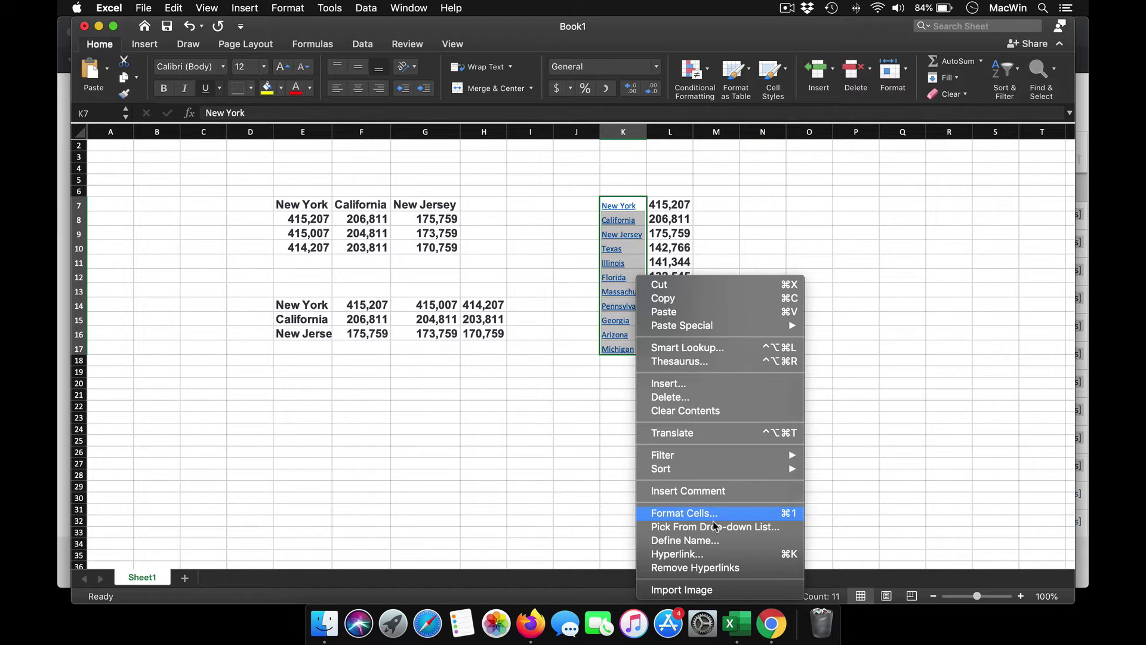
{"action": "left_click", "coordinate": [686, 567]}
{"action": "left_click", "coordinate": [628, 437]}
Apply the New Jersey header's bold 16pt format to K7:K17 and autofit column K.
{"action": "left_click", "coordinate": [425, 204]}
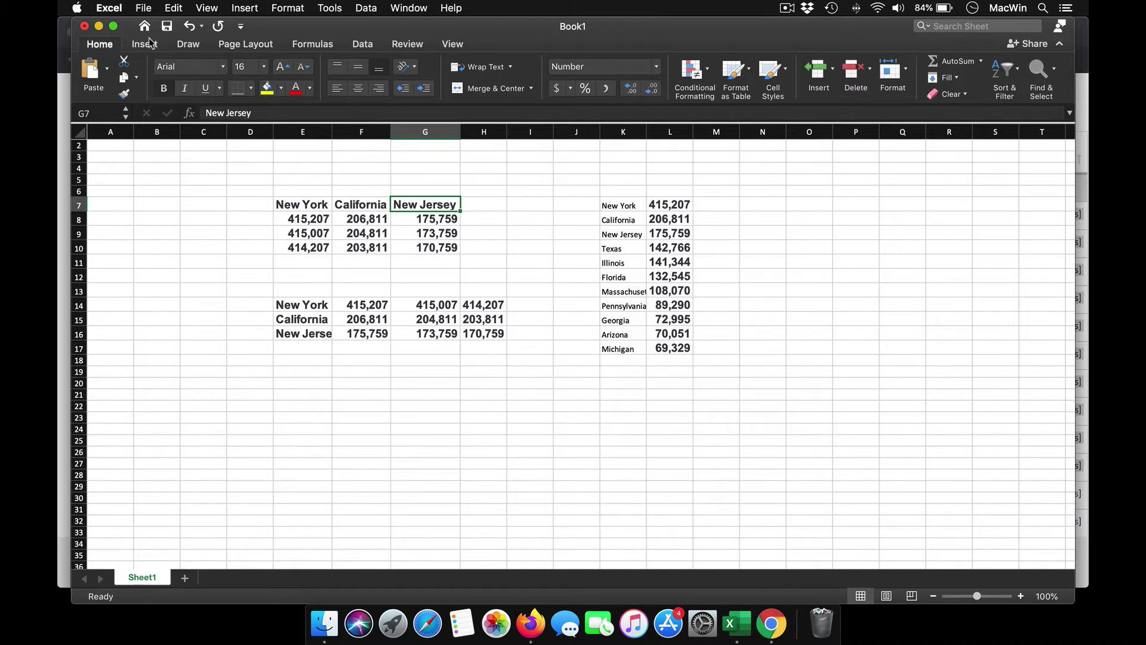
{"action": "left_click", "coordinate": [124, 93]}
{"action": "left_click_drag", "start_coordinate": [621, 205], "coordinate": [618, 348]}
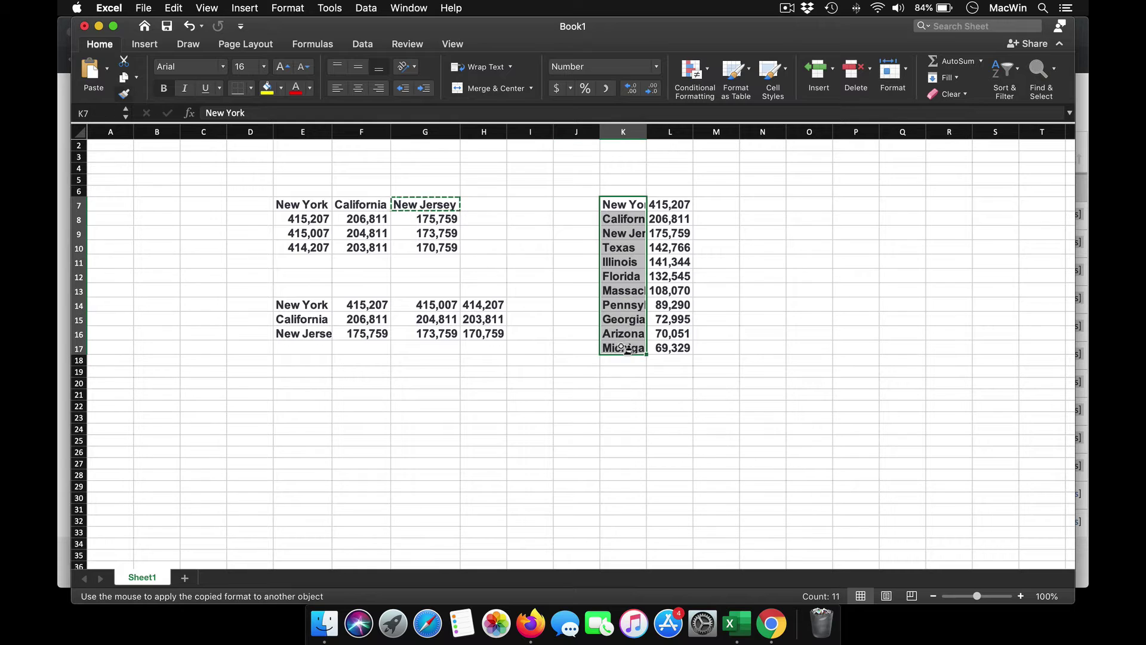
{"action": "double_click", "coordinate": [647, 132]}
{"action": "left_click_drag", "start_coordinate": [720, 210], "coordinate": [724, 348]}
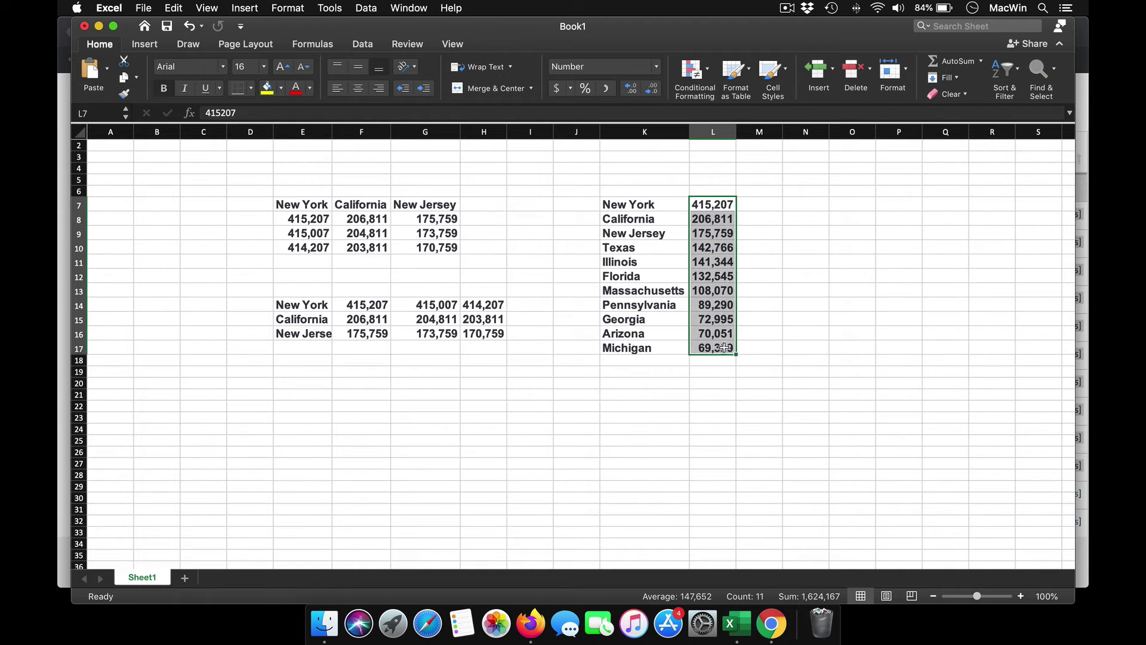
Start a new conditional formatting rule for L7:L17 using a 3-Color Scale.
{"action": "left_click", "coordinate": [692, 70]}
{"action": "mouse_move", "coordinate": [758, 94]}
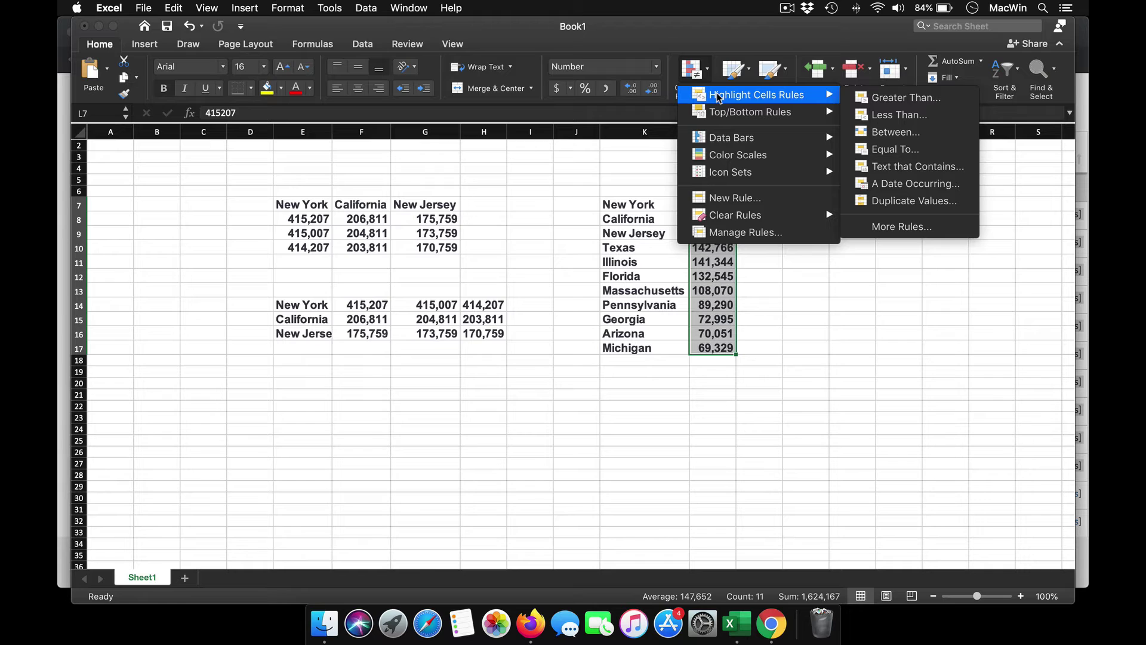
{"action": "left_click", "coordinate": [901, 106]}
{"action": "left_click_drag", "start_coordinate": [567, 119], "coordinate": [355, 124]}
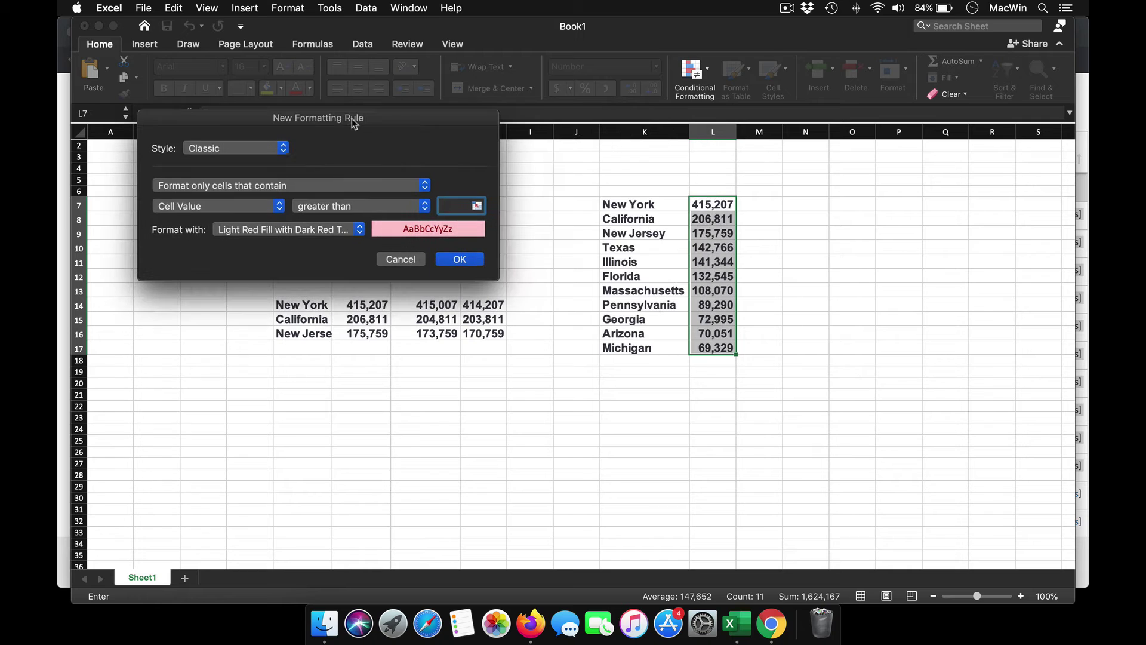
{"action": "left_click", "coordinate": [278, 149]}
{"action": "left_click", "coordinate": [277, 106]}
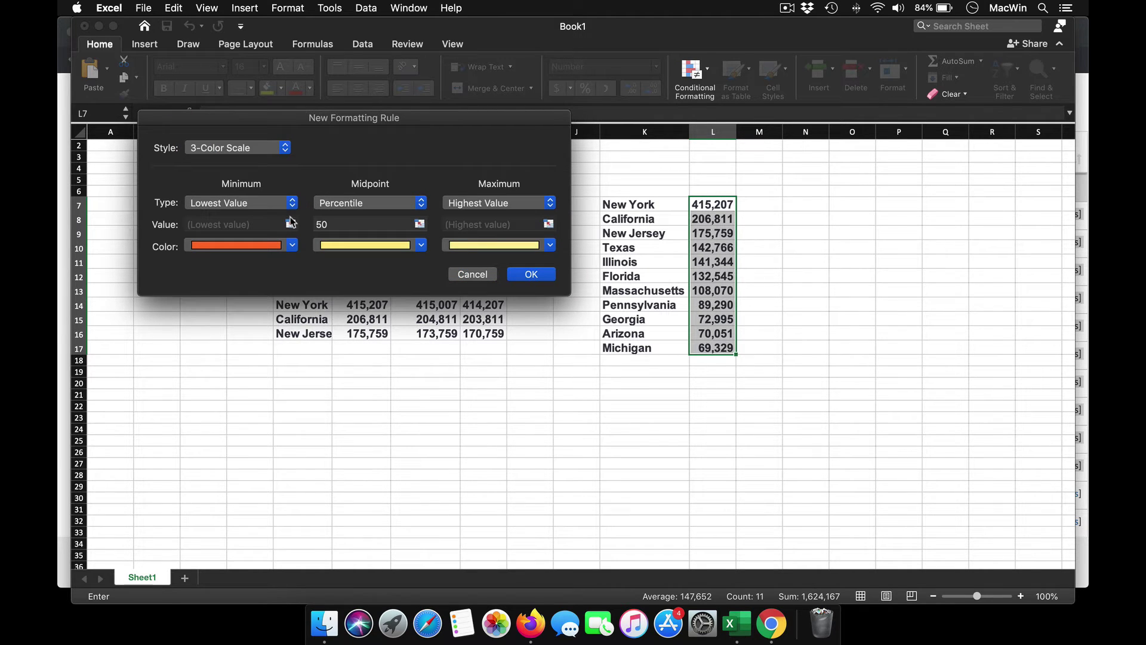
Color the lowest value green, midpoint yellow and highest red, then apply the scale.
{"action": "left_click", "coordinate": [292, 204]}
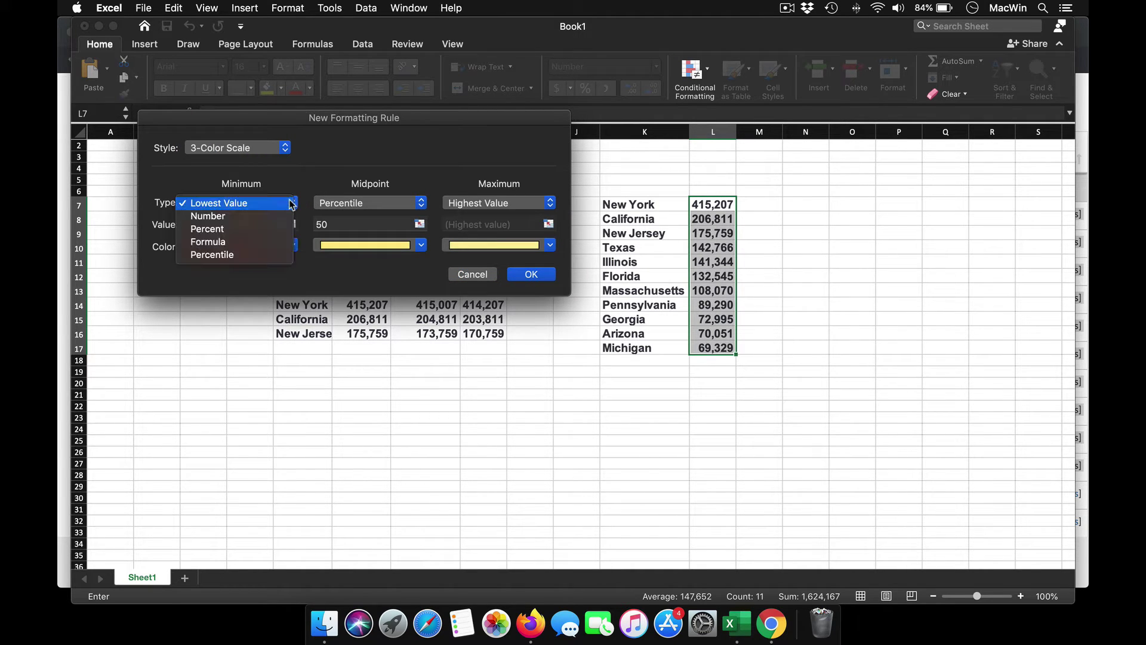
{"action": "left_click", "coordinate": [292, 204]}
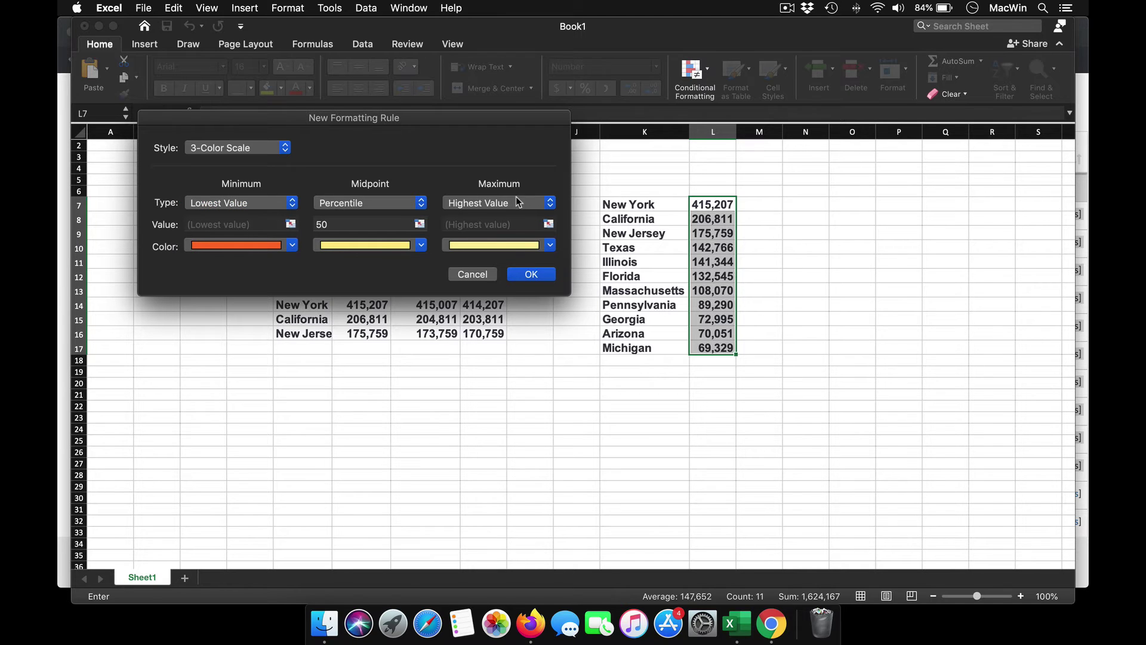
{"action": "left_click", "coordinate": [295, 248]}
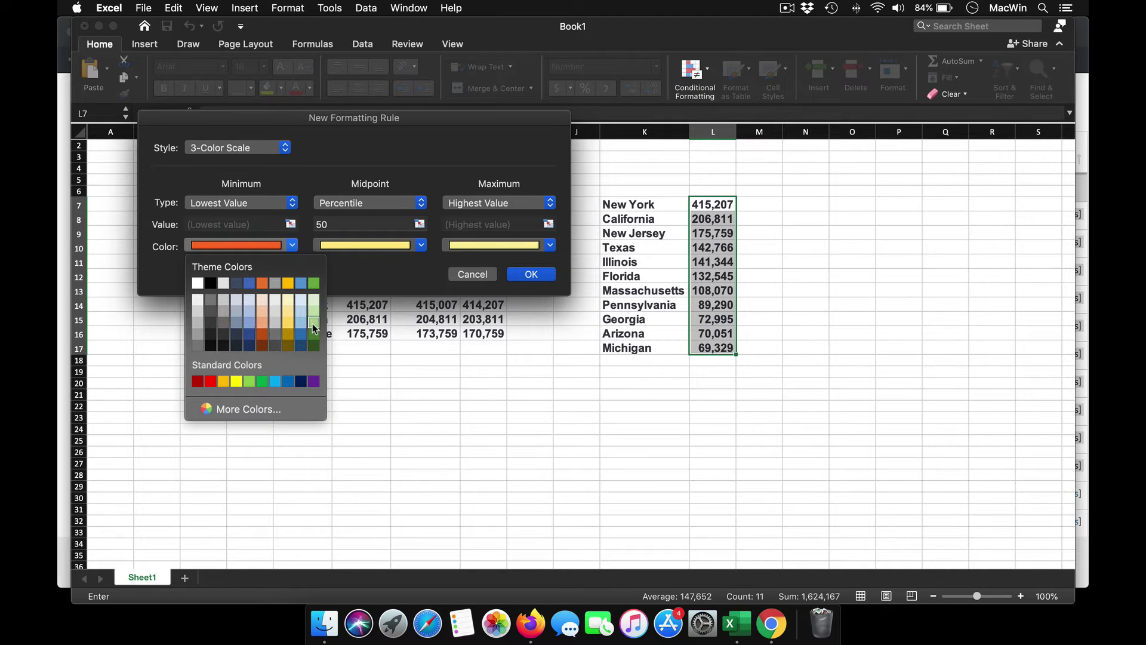
{"action": "left_click", "coordinate": [313, 310]}
{"action": "left_click", "coordinate": [420, 244]}
{"action": "left_click", "coordinate": [416, 325]}
{"action": "left_click", "coordinate": [549, 245]}
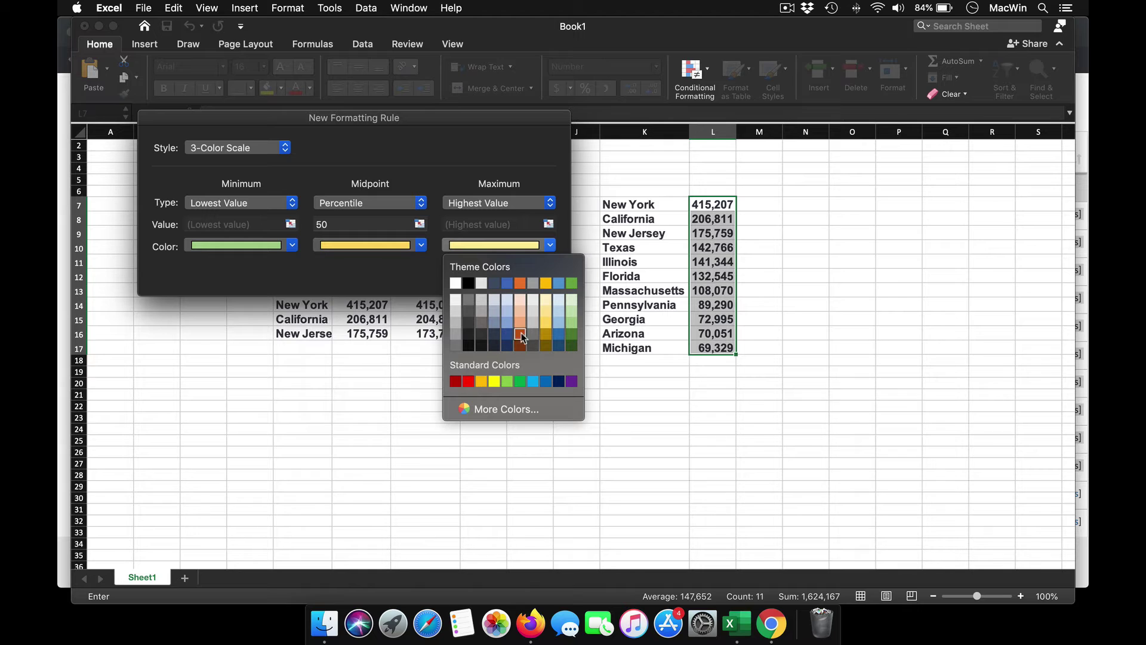
{"action": "left_click", "coordinate": [469, 381]}
{"action": "left_click", "coordinate": [532, 274]}
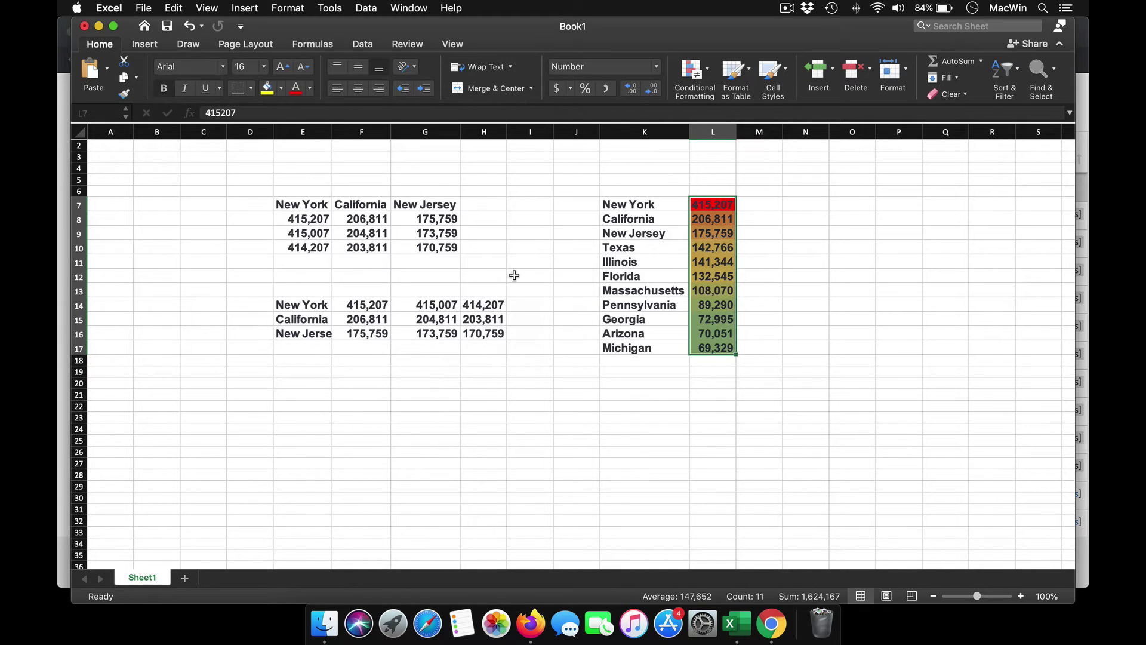
{"action": "left_click", "coordinate": [759, 275]}
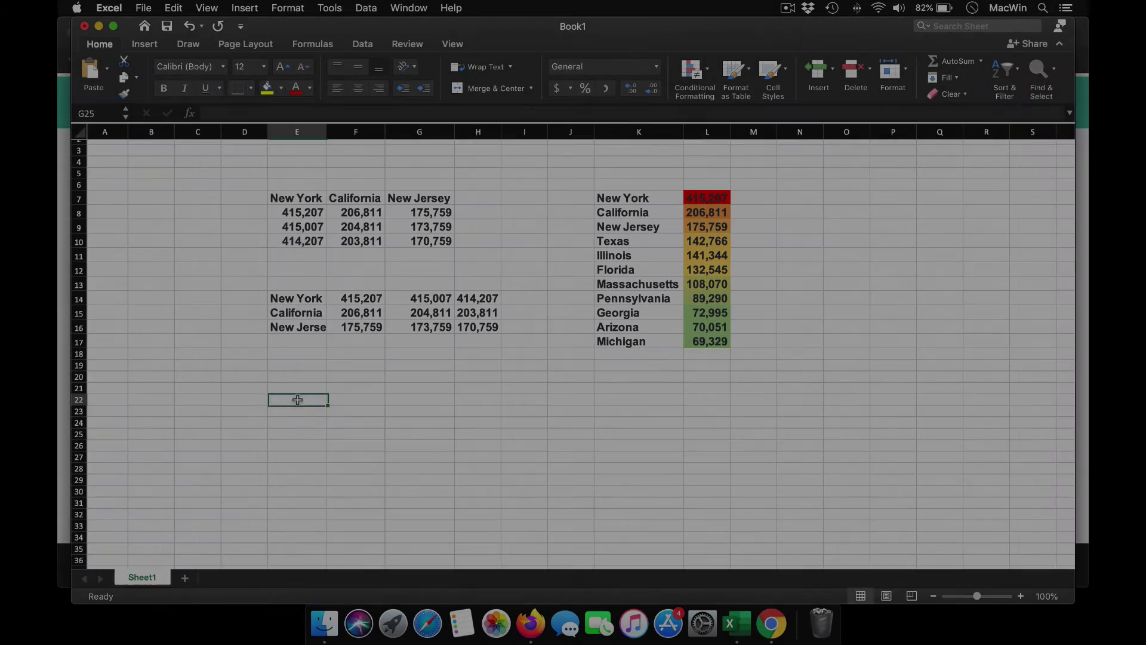
{"action": "left_click", "coordinate": [297, 400]}
{"action": "left_click", "coordinate": [302, 245]}
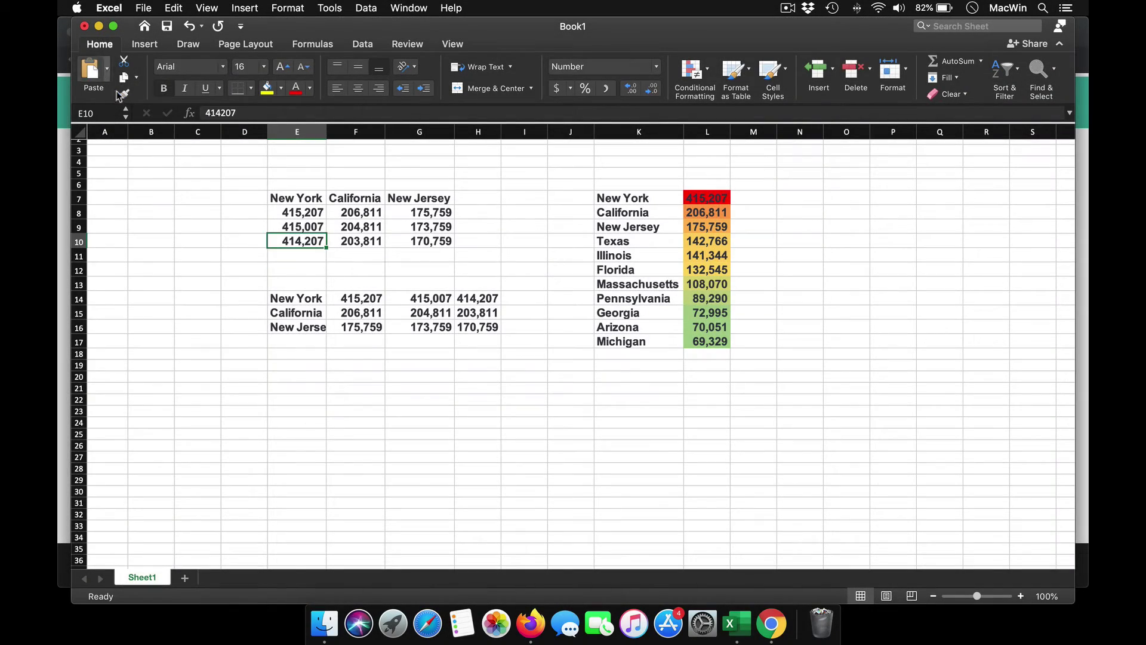
Give E22 E10's bold format, enter 0608 (shown as 608), and fill down to E25.
{"action": "left_click", "coordinate": [123, 93]}
{"action": "left_click", "coordinate": [301, 400]}
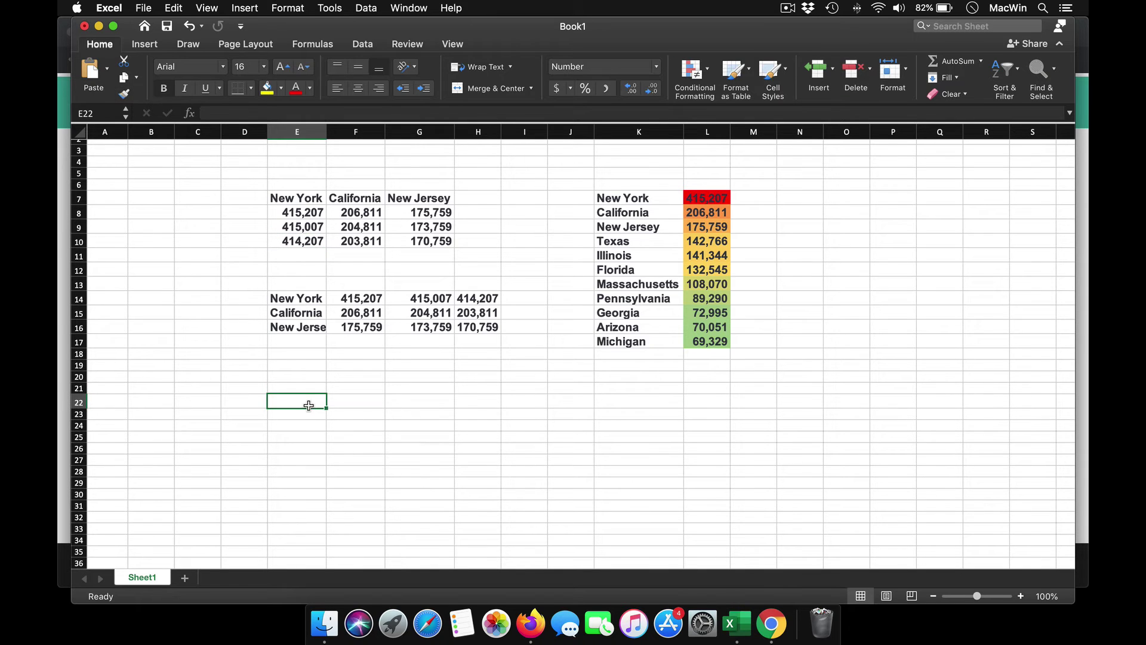
{"action": "type", "text": "0608"}
{"action": "key", "text": "Return"}
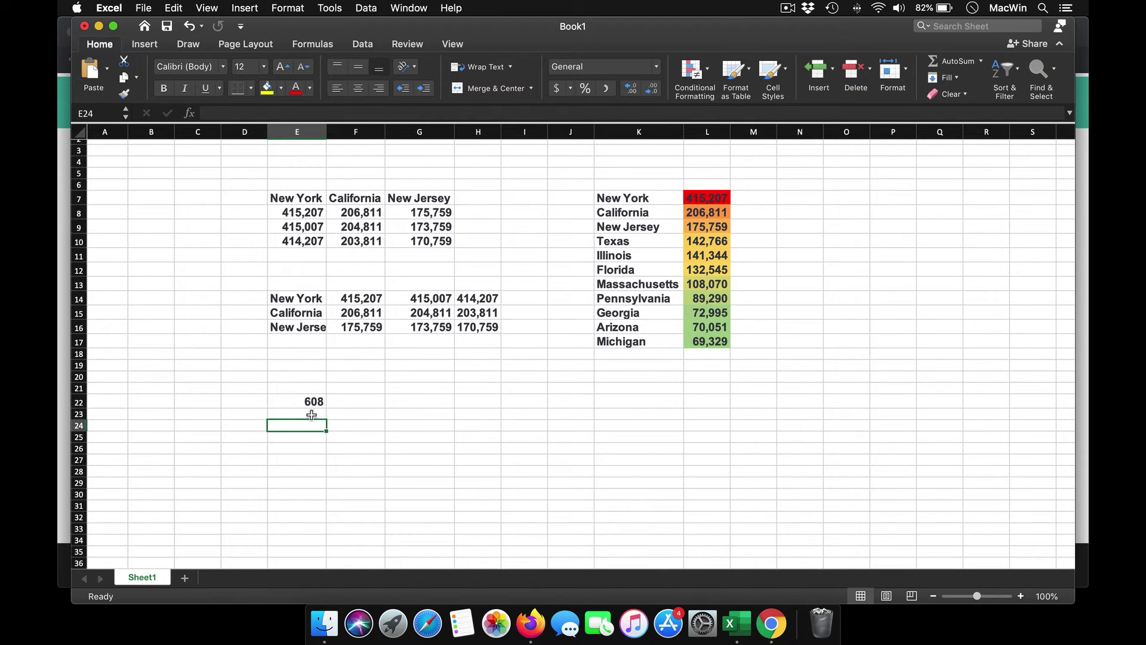
{"action": "left_click", "coordinate": [313, 404]}
{"action": "left_click_drag", "start_coordinate": [326, 409], "coordinate": [325, 439]}
Enter =TEXT(E22,"0000") in F22 to show 608 as zero-padded 0608.
{"action": "left_click", "coordinate": [322, 402]}
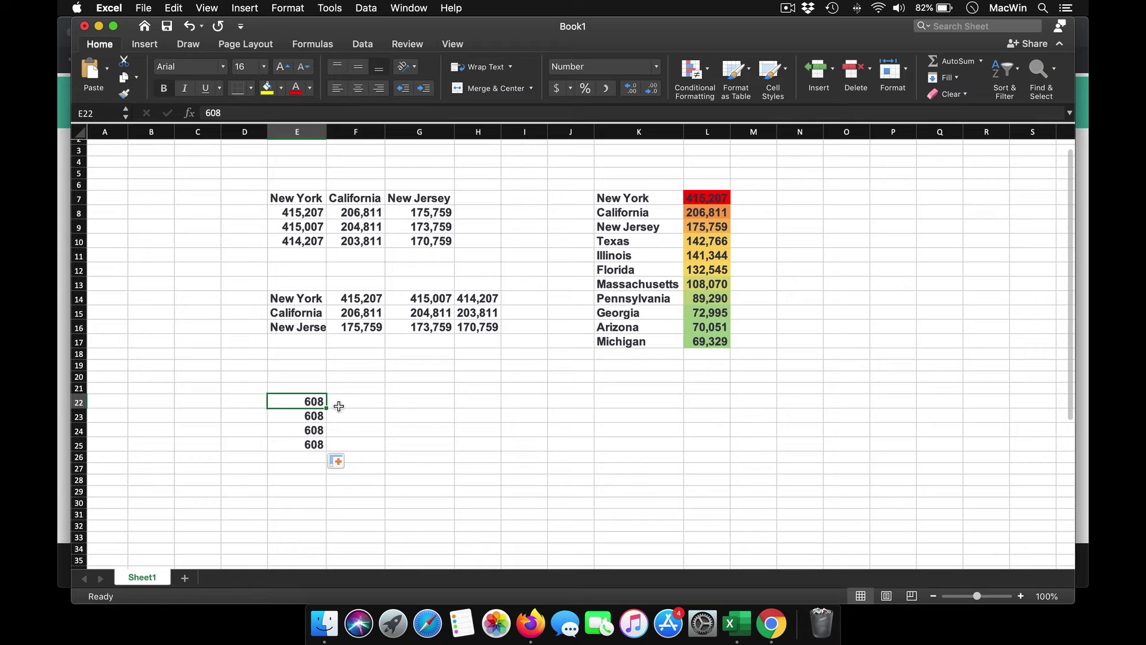
{"action": "left_click", "coordinate": [357, 405]}
{"action": "type", "text": "=("}
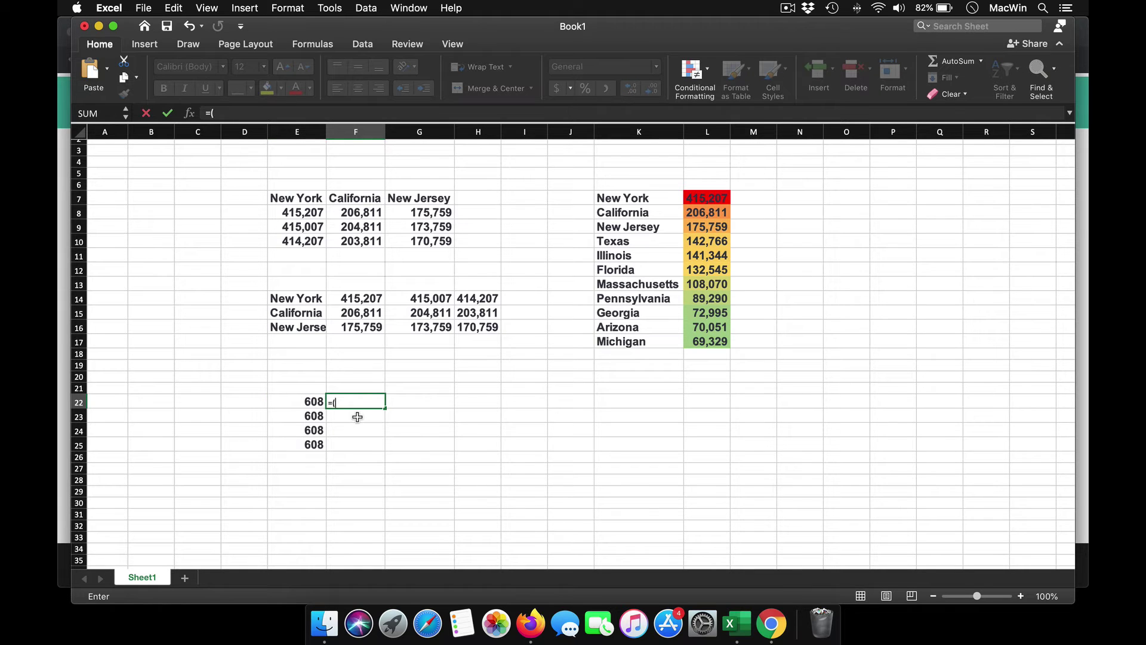
{"action": "type", "text": "text"}
{"action": "key", "text": "BackSpace"}
{"action": "key", "text": "BackSpace"}
{"action": "key", "text": "BackSpace"}
{"action": "key", "text": "BackSpace"}
{"action": "key", "text": "BackSpace"}
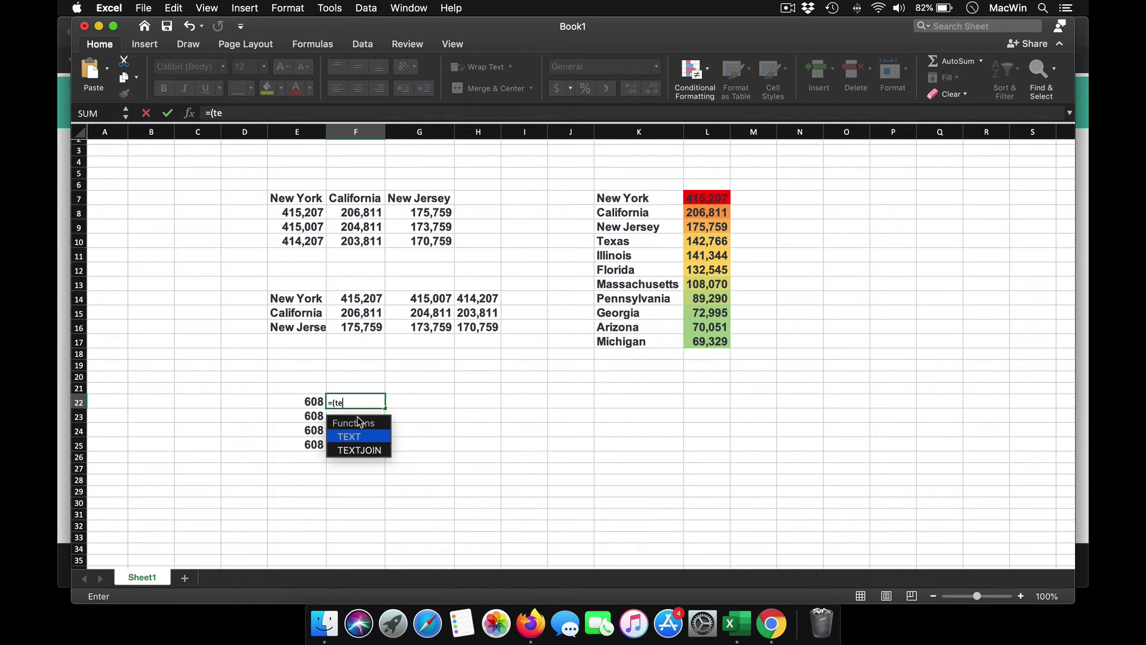
{"action": "type", "text": "text("}
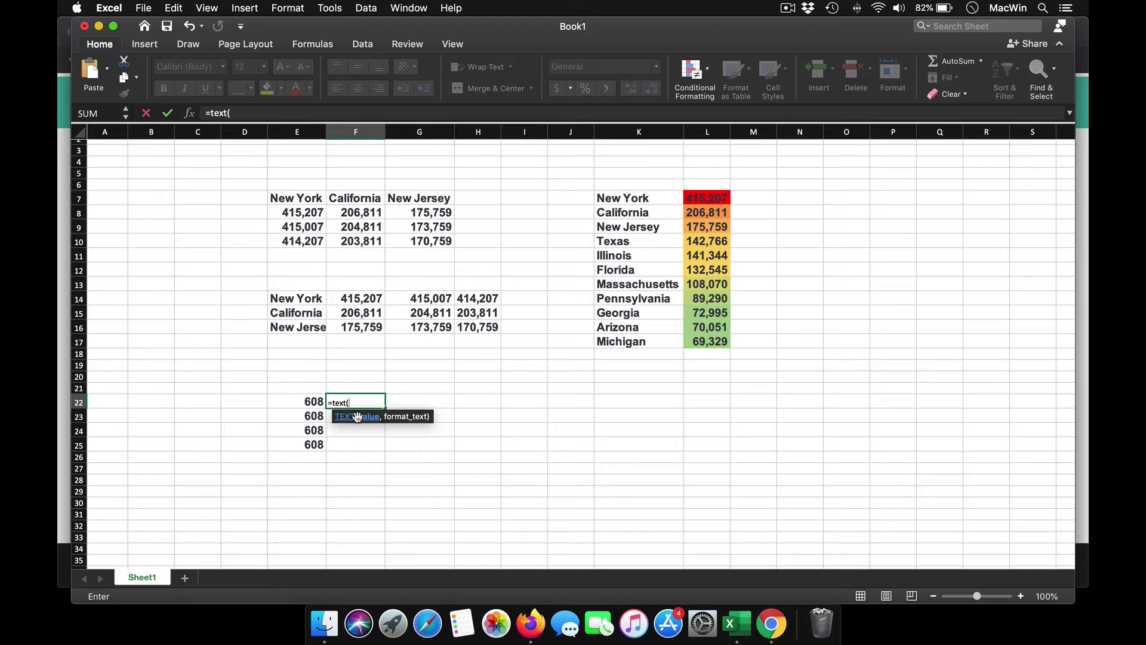
{"action": "left_click", "coordinate": [308, 402]}
{"action": "type", "text": ",\"0000"}
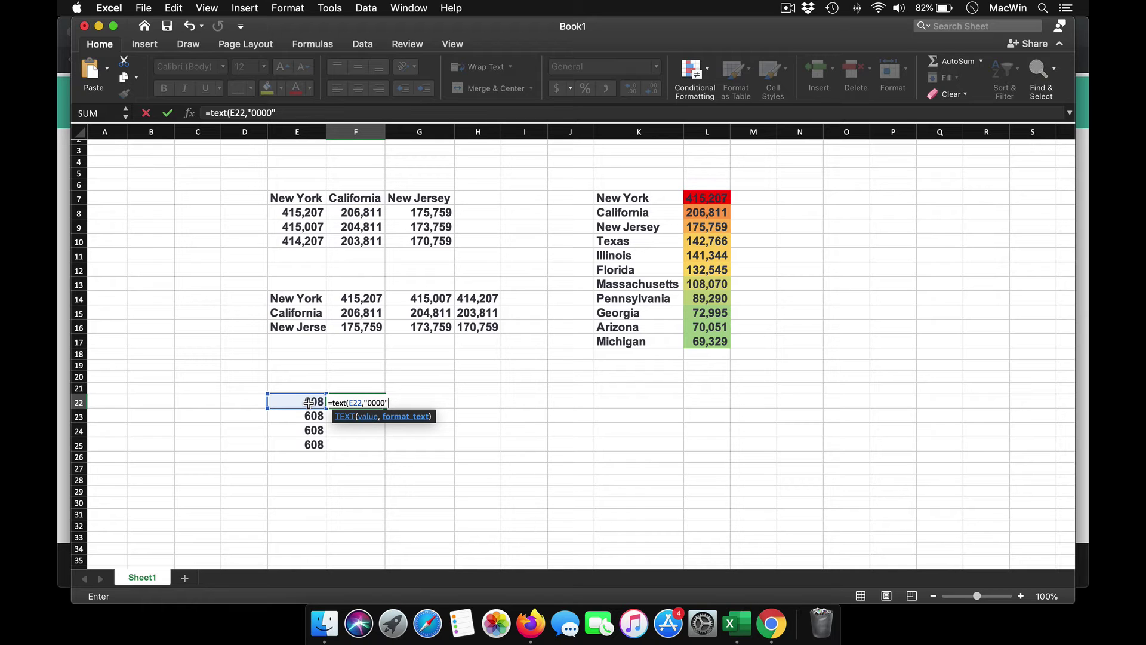
{"action": "key", "text": "Return"}
Copy E22's formatting onto F22 and fill the padded formula down to F25.
{"action": "scroll", "coordinate": [358, 401], "scroll_direction": "right", "scroll_amount": 1}
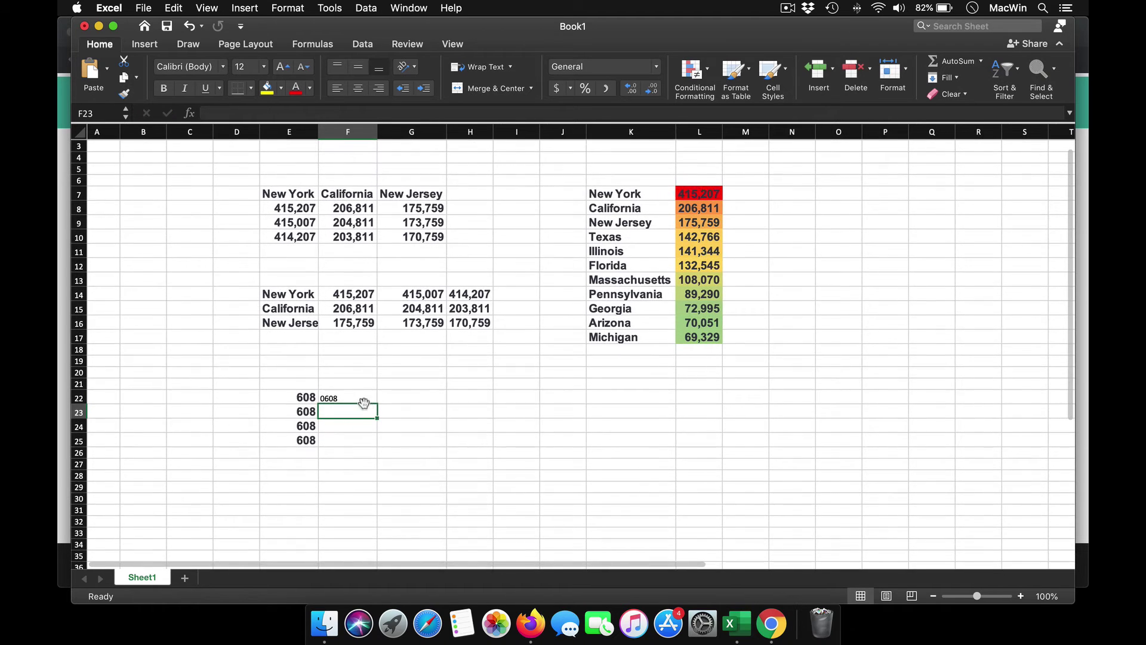
{"action": "left_click", "coordinate": [293, 398]}
{"action": "left_click", "coordinate": [123, 94]}
{"action": "left_click", "coordinate": [346, 399]}
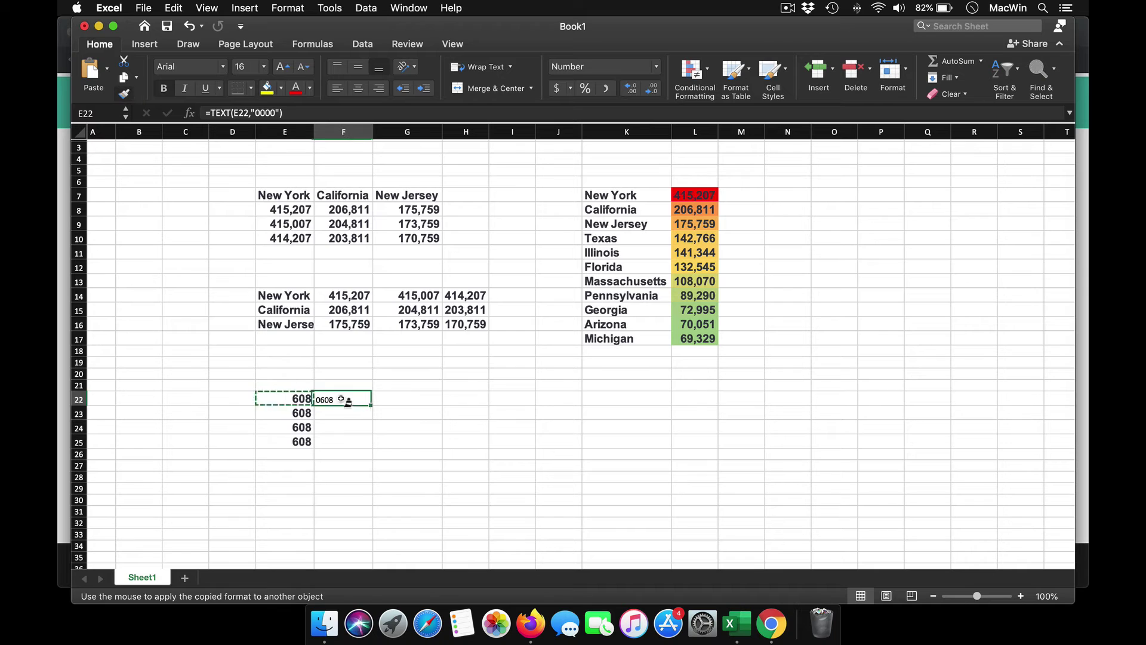
{"action": "left_click_drag", "start_coordinate": [374, 405], "coordinate": [371, 445]}
{"action": "left_click", "coordinate": [447, 441]}
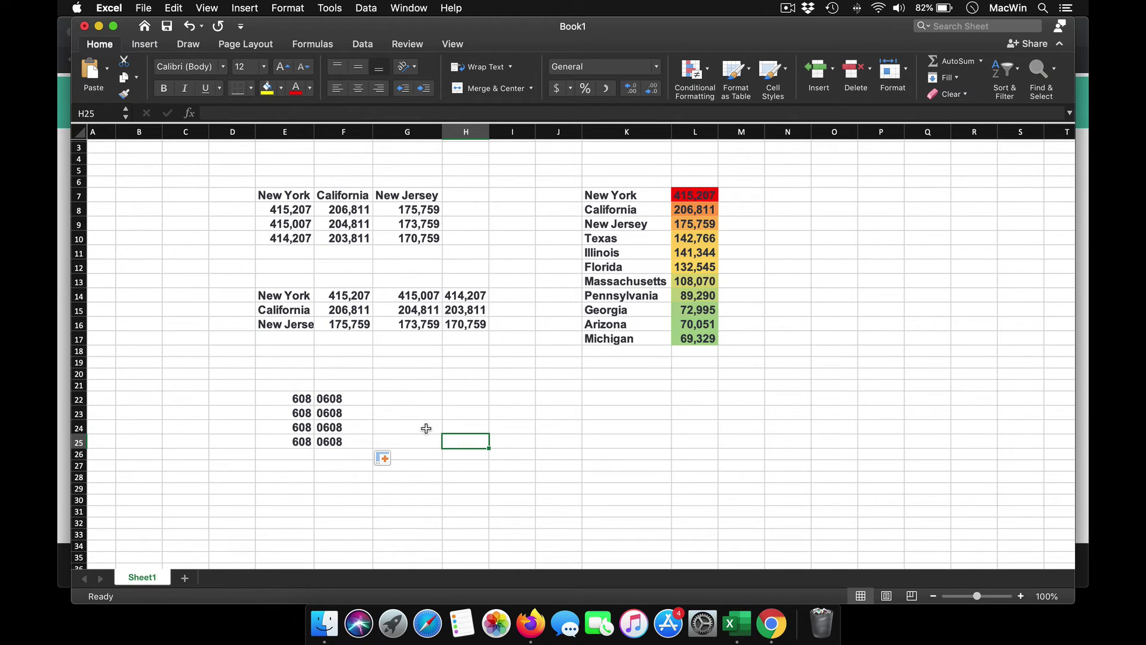
{"action": "left_click", "coordinate": [466, 424]}
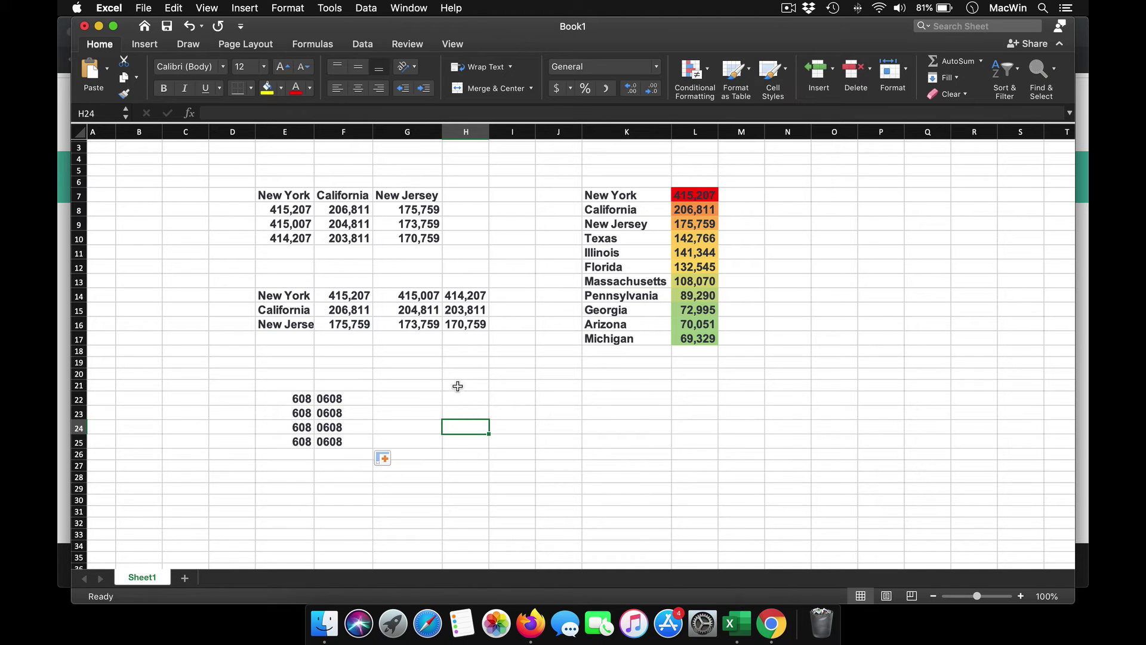
Build a scattered multi-cell selection starting at H24 and including K28 across columns H to O.
{"action": "right_click", "coordinate": [457, 386]}
{"action": "left_click", "coordinate": [436, 411]}
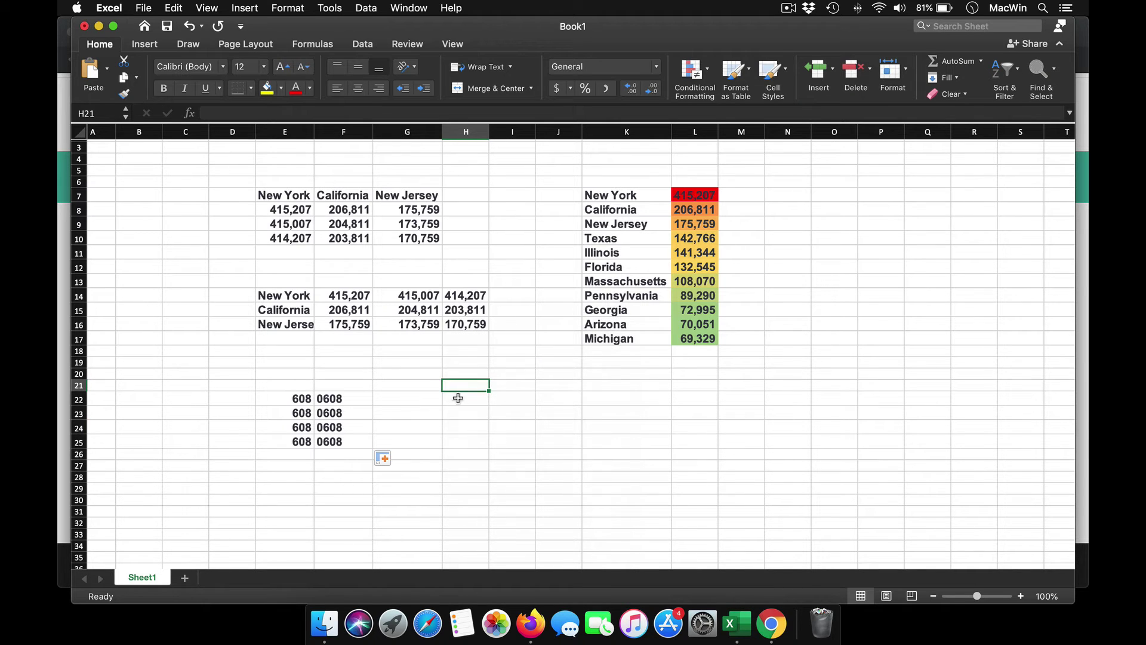
{"action": "left_click", "coordinate": [457, 424], "text": "super"}
{"action": "left_click", "coordinate": [503, 411], "text": "super"}
{"action": "left_click", "coordinate": [574, 411], "text": "super"}
{"action": "left_click", "coordinate": [563, 385], "text": "super"}
{"action": "left_click", "coordinate": [740, 477], "text": "super"}
{"action": "left_click", "coordinate": [588, 470], "text": "super"}
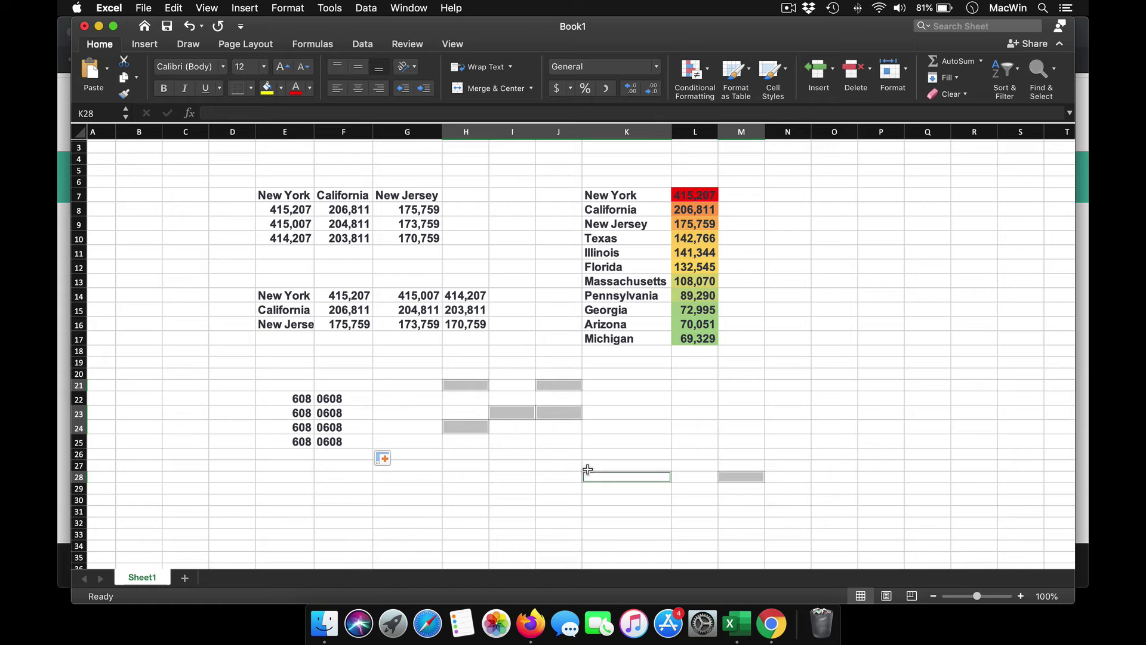
{"action": "left_click", "coordinate": [626, 398], "text": "super"}
{"action": "left_click", "coordinate": [833, 385], "text": "super"}
{"action": "left_click", "coordinate": [512, 465], "text": "super"}
Add I30:J30, O27, N25:N26 and other cells, then fill all 17 selected cells with kpla.
{"action": "left_click_drag", "start_coordinate": [558, 499], "coordinate": [512, 500]}
{"action": "left_click", "coordinate": [626, 511], "text": "super"}
{"action": "left_click", "coordinate": [788, 511], "text": "super"}
{"action": "left_click", "coordinate": [842, 465], "text": "super"}
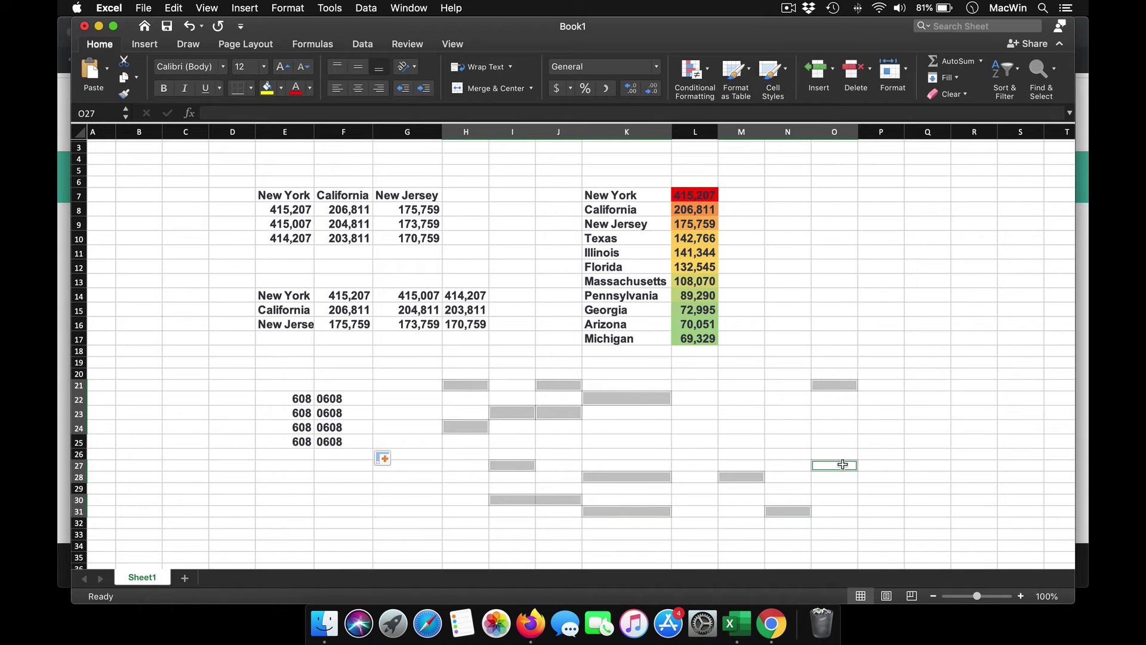
{"action": "left_click", "coordinate": [787, 453], "text": "super"}
{"action": "left_click", "coordinate": [786, 436], "text": "super"}
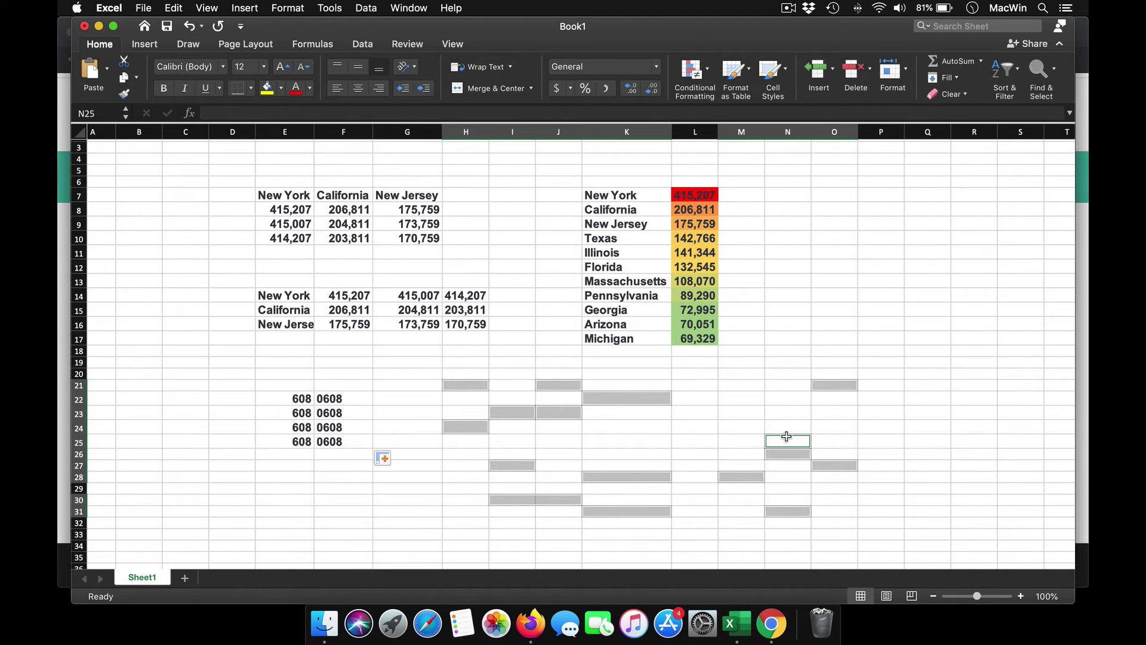
{"action": "type", "text": "k"}
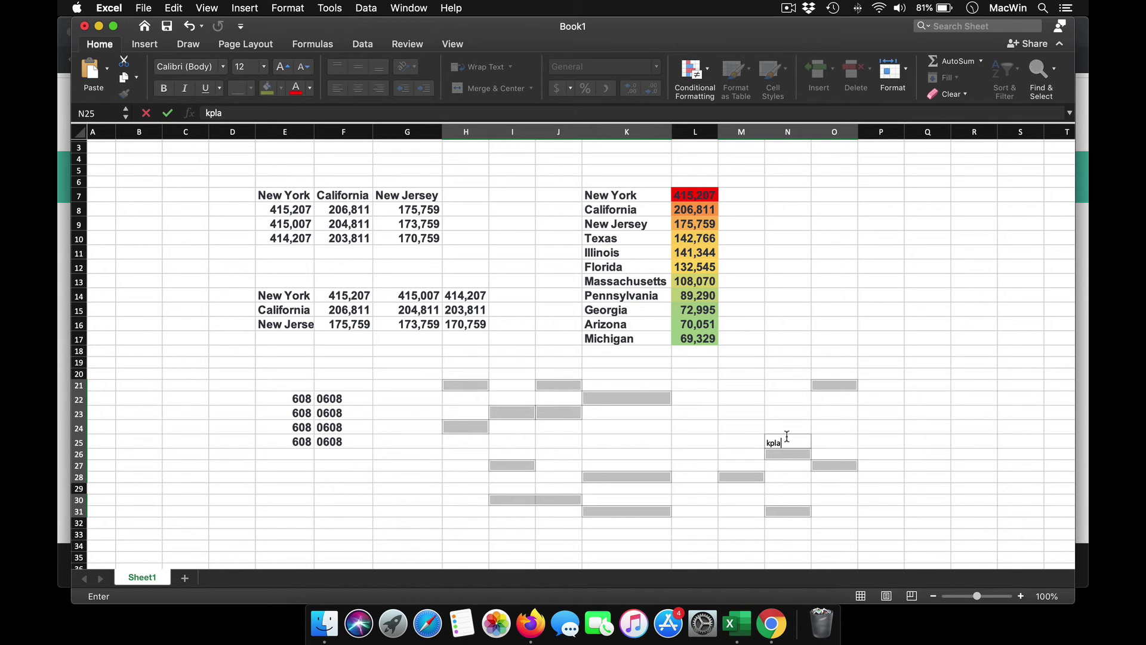
{"action": "type", "text": "pla"}
{"action": "key", "text": "ctrl+Return"}
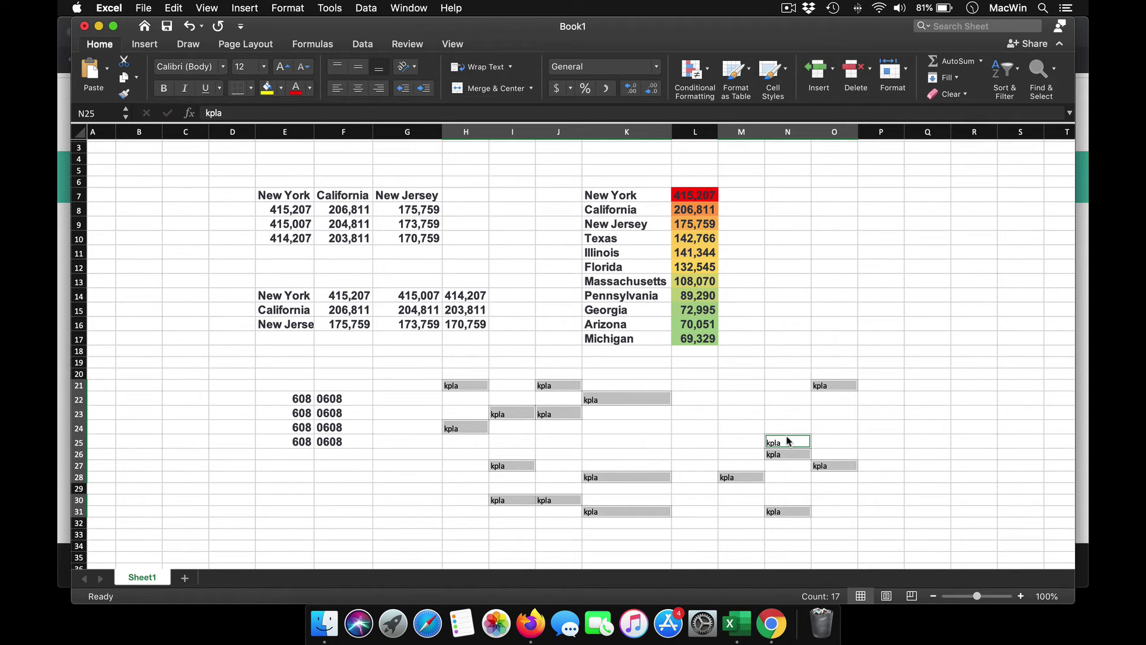
{"action": "left_click", "coordinate": [684, 431]}
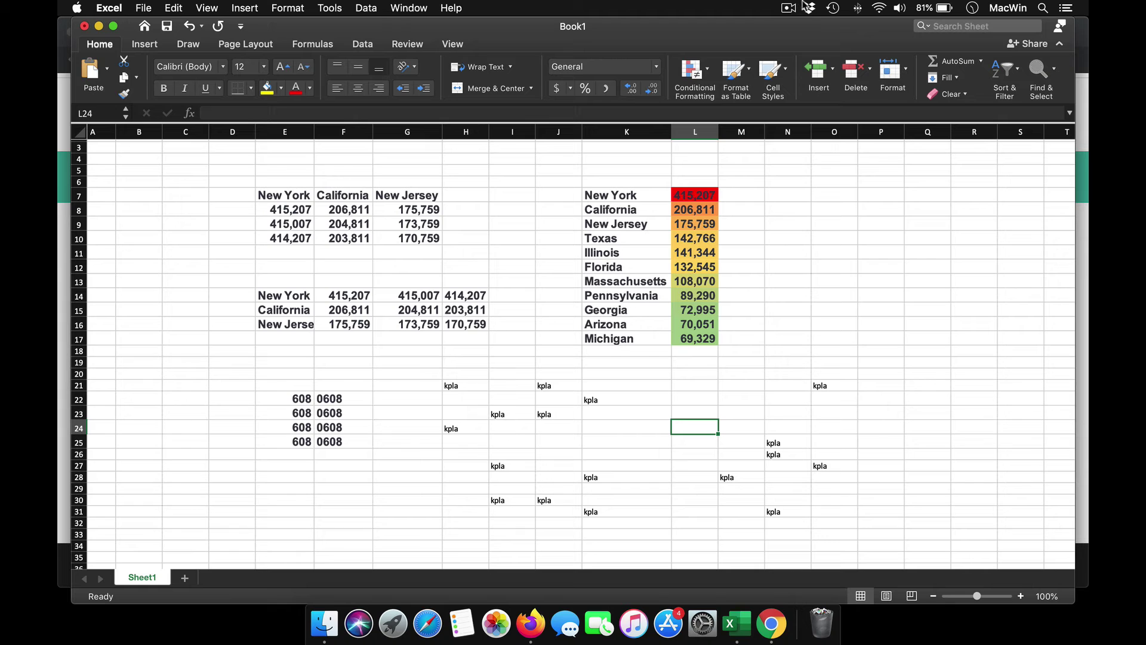
Paste the COUNTA formula into P9 and add a Greater Than 60 rule with green fill.
{"action": "left_click", "coordinate": [880, 223]}
{"action": "key", "text": "super+v"}
{"action": "left_click", "coordinate": [696, 81]}
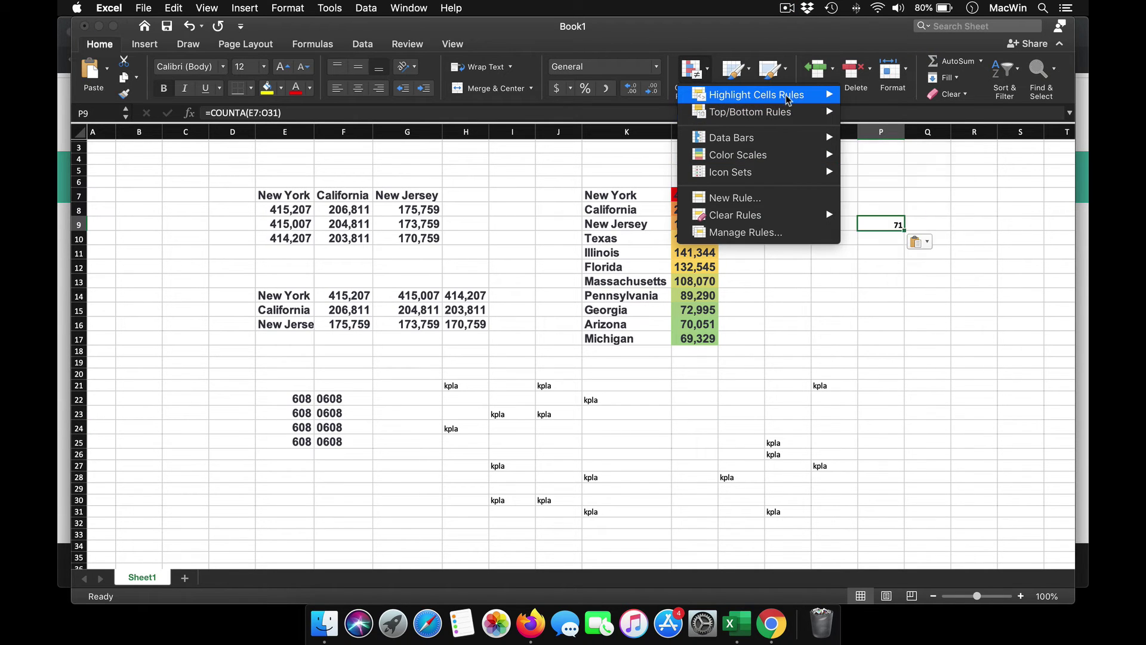
{"action": "mouse_move", "coordinate": [787, 100]}
{"action": "left_click", "coordinate": [895, 97]}
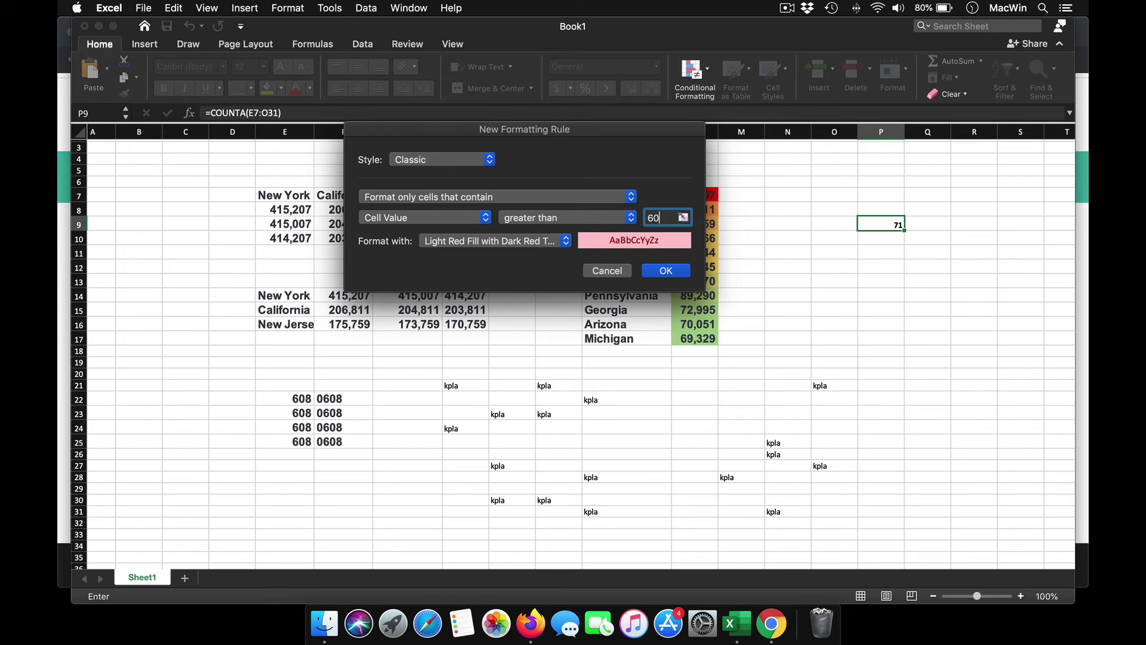
{"action": "left_click", "coordinate": [566, 241]}
{"action": "left_click", "coordinate": [492, 261]}
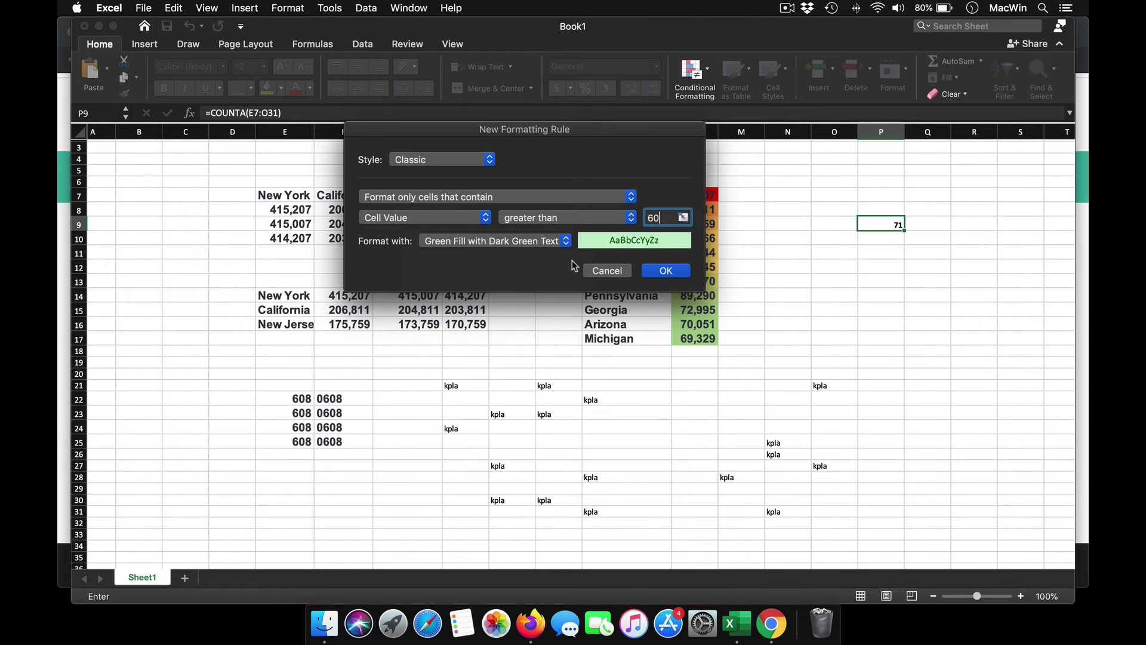
{"action": "left_click", "coordinate": [663, 275]}
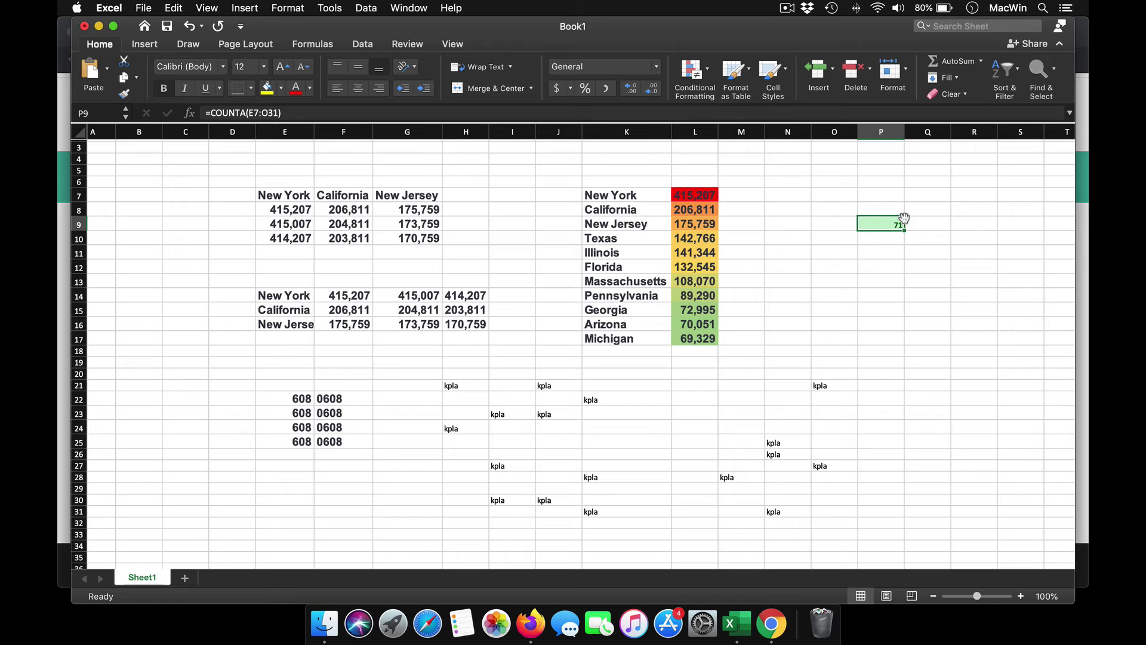
Add a red Less Than rule and a yellow Between 41 and 59 rule to P9.
{"action": "left_click", "coordinate": [692, 70]}
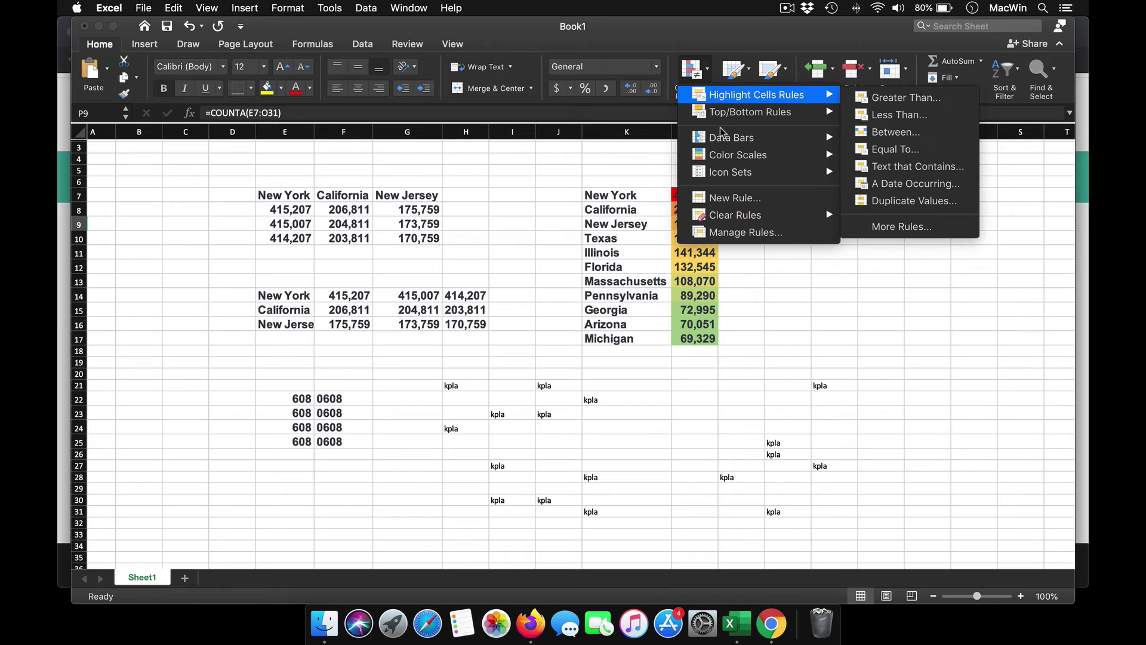
{"action": "left_click", "coordinate": [898, 114]}
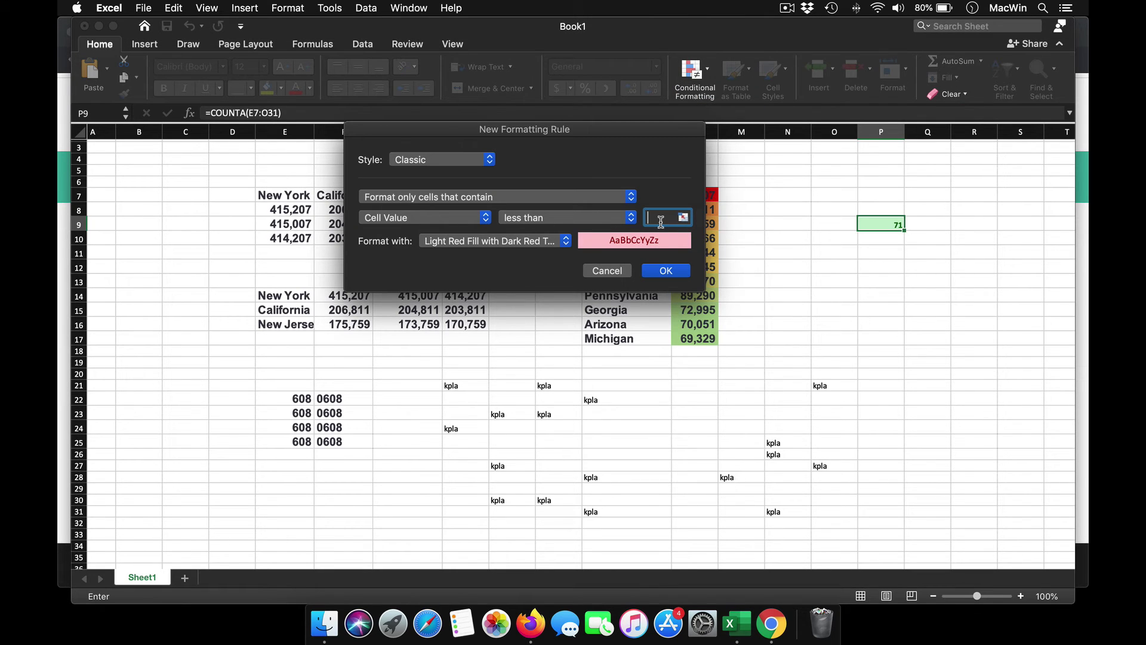
{"action": "left_click", "coordinate": [665, 271]}
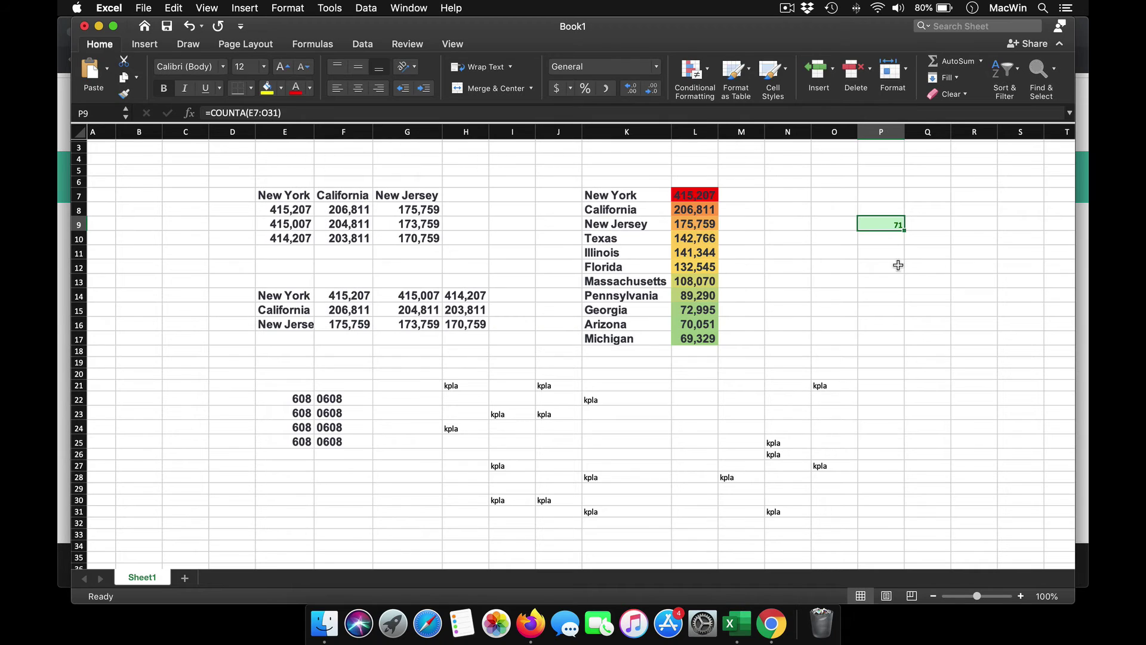
{"action": "left_click", "coordinate": [693, 70]}
{"action": "mouse_move", "coordinate": [772, 96]}
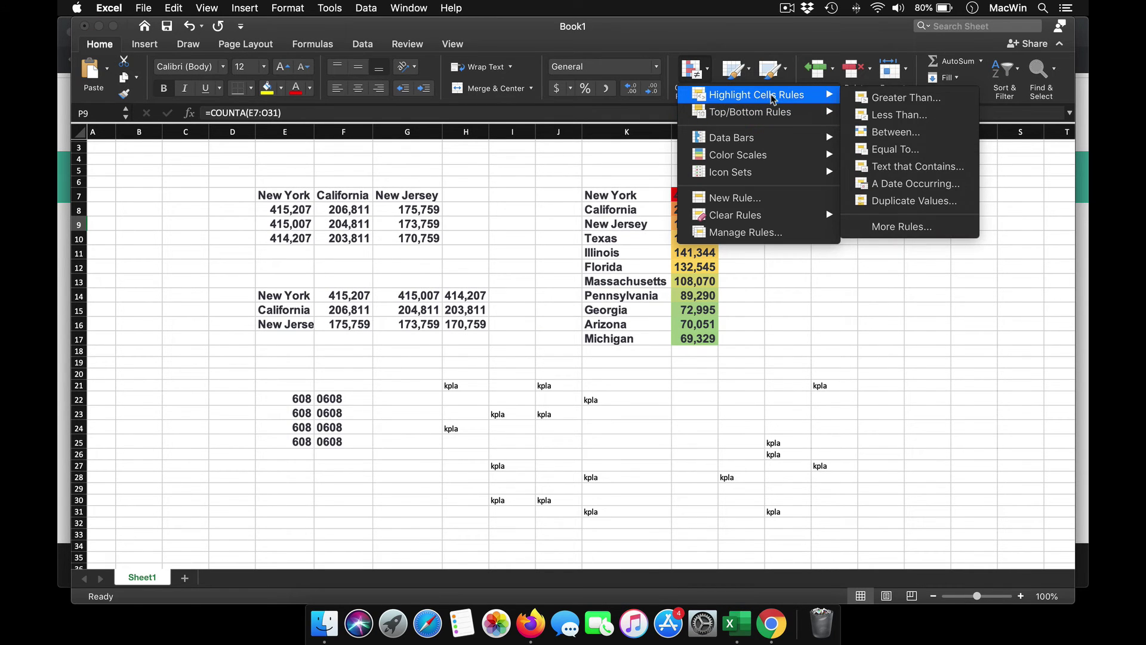
{"action": "left_click", "coordinate": [888, 134]}
{"action": "type", "text": "41"}
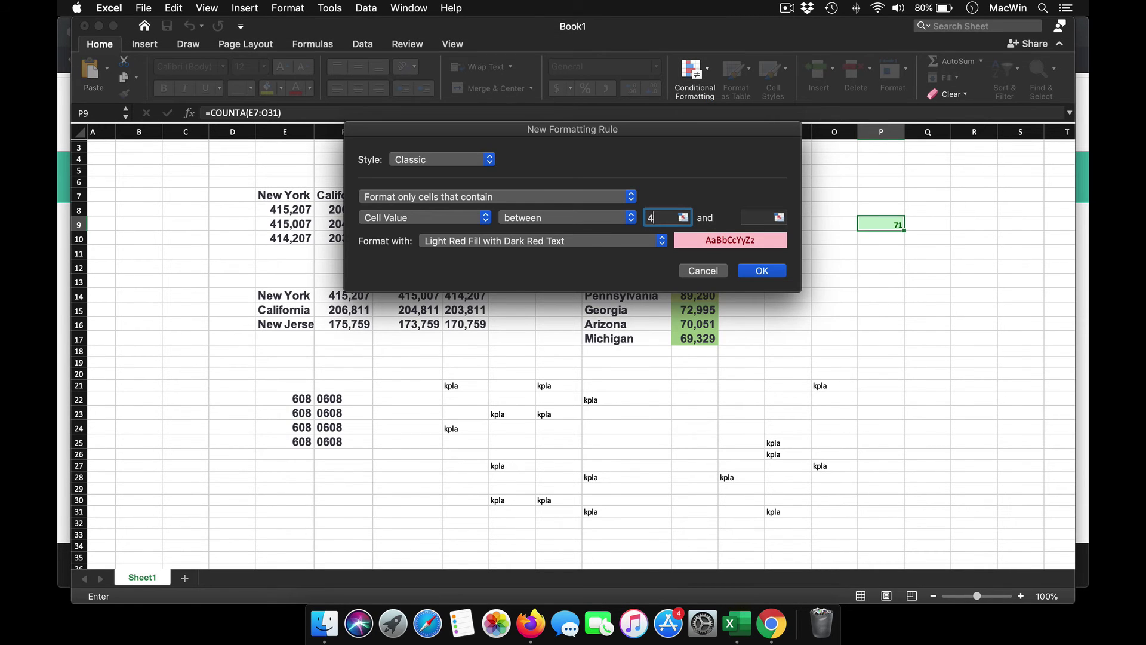
{"action": "key", "text": "Tab"}
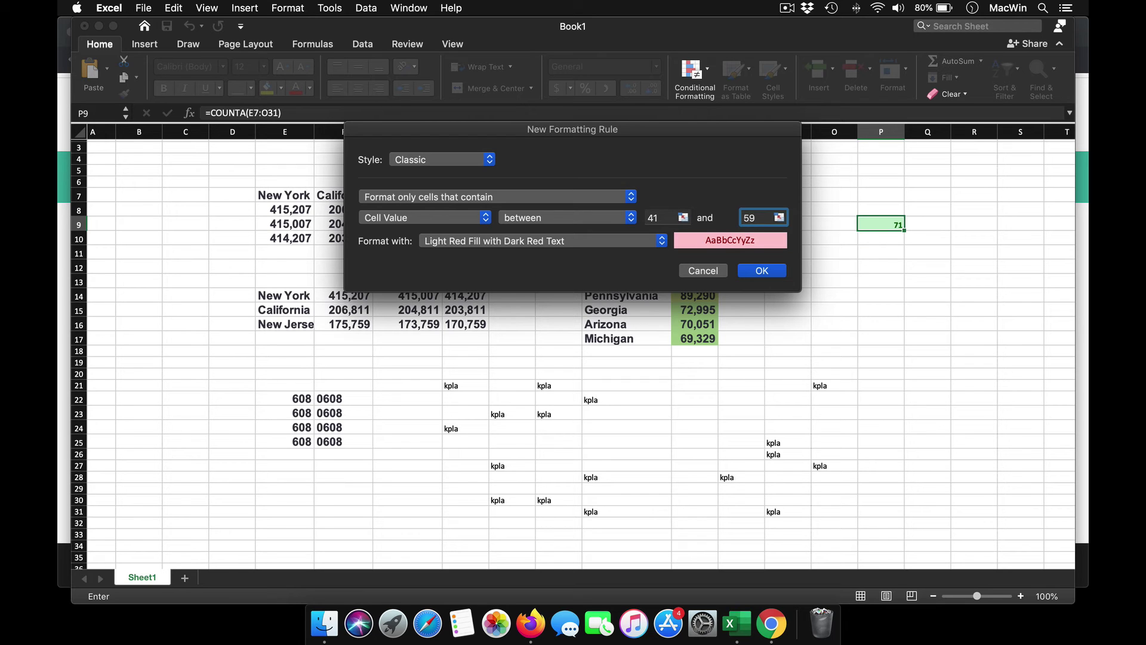
{"action": "type", "text": "59"}
{"action": "left_click", "coordinate": [578, 243]}
{"action": "left_click", "coordinate": [555, 263]}
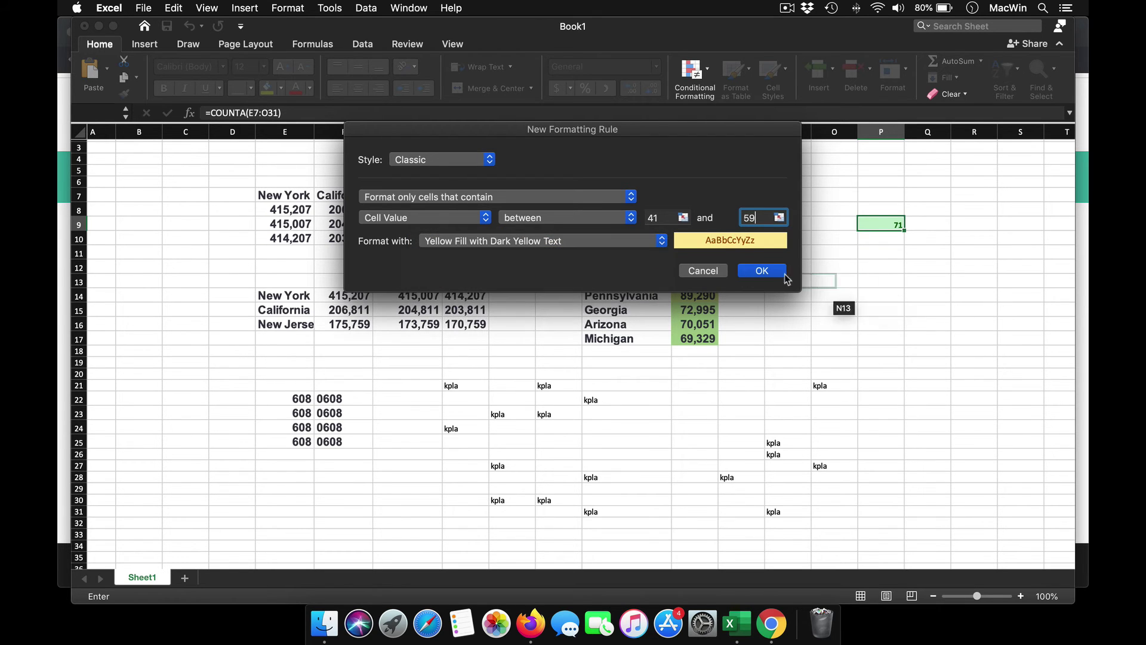
{"action": "left_click", "coordinate": [760, 271]}
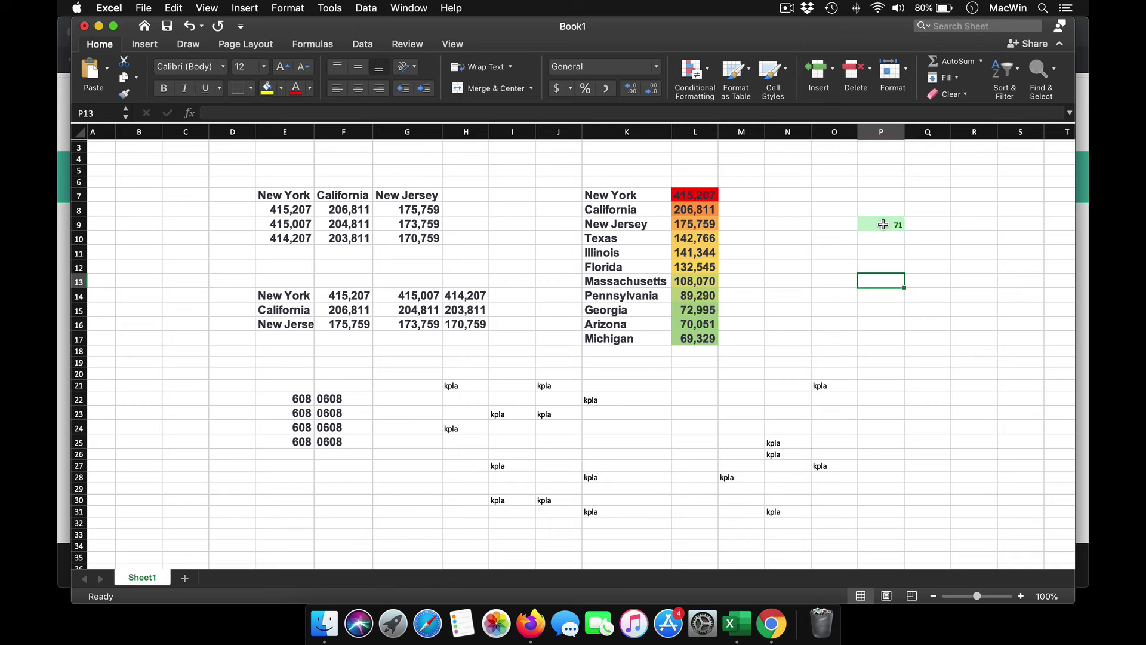
Delete the kpla entries in G19:J27.
{"action": "left_click_drag", "start_coordinate": [669, 401], "coordinate": [768, 506]}
{"action": "left_click_drag", "start_coordinate": [418, 363], "coordinate": [560, 466]}
{"action": "key", "text": "Delete"}
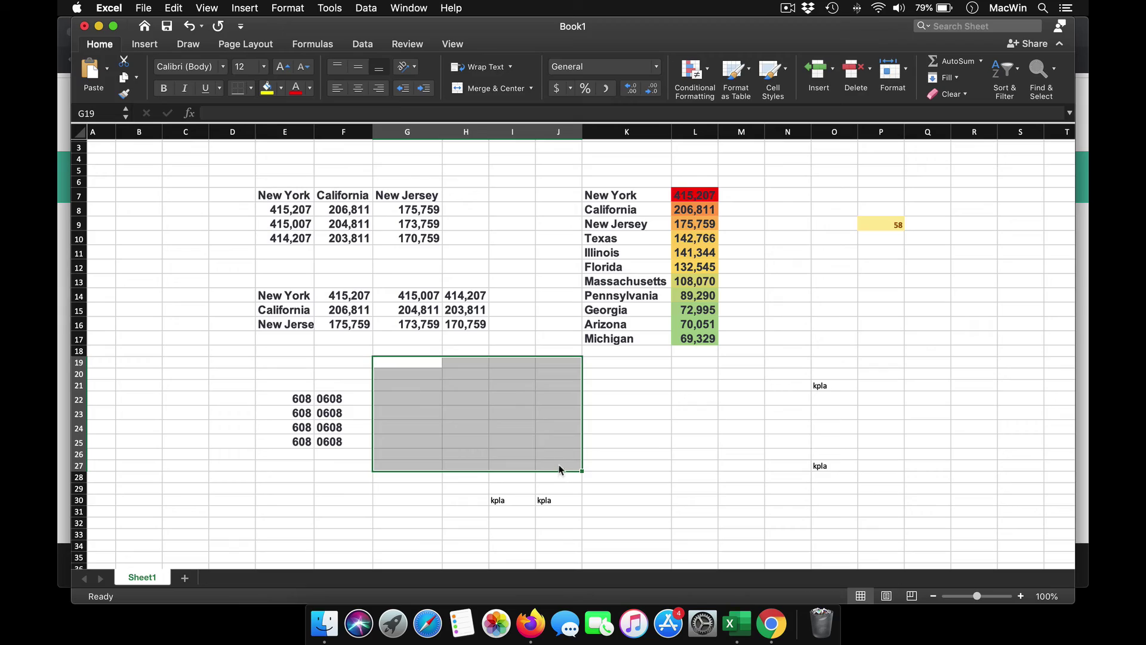
{"action": "left_click", "coordinate": [657, 449]}
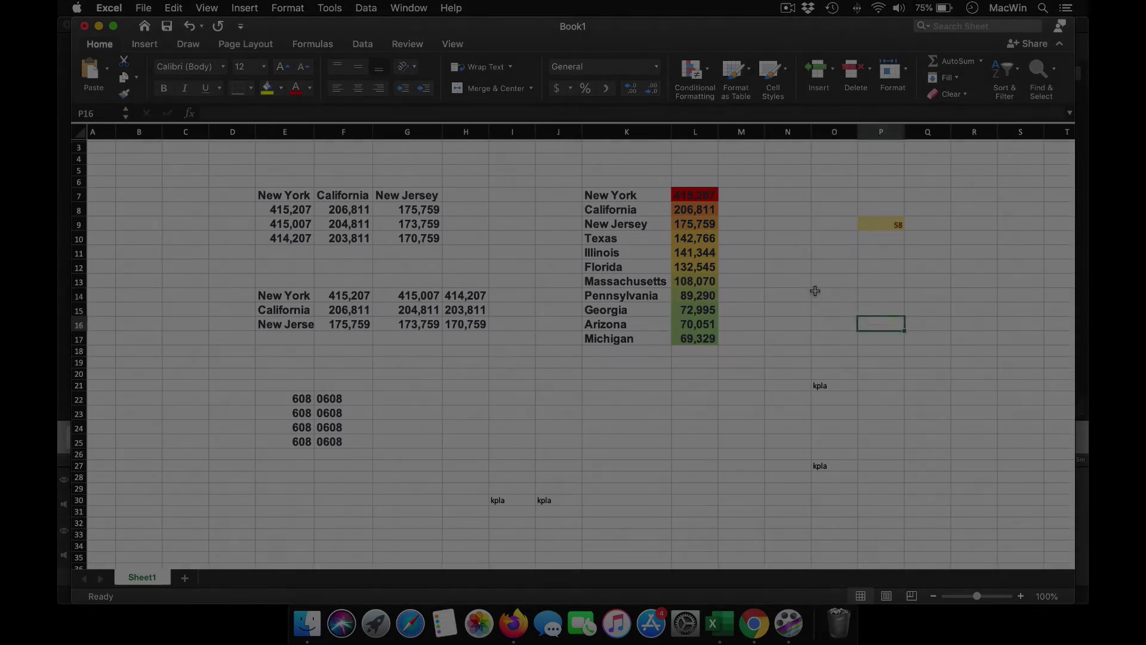
Enter =COUNTA(E6:M30) in O14, returning 56.
{"action": "left_click", "coordinate": [829, 295]}
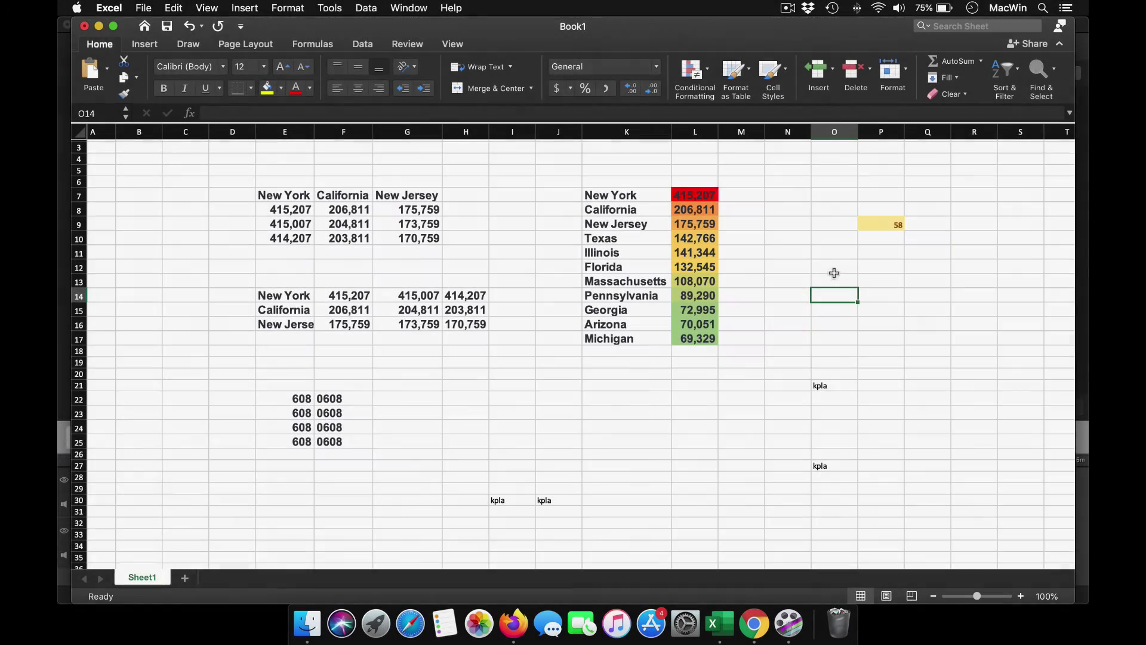
{"action": "left_click", "coordinate": [872, 224]}
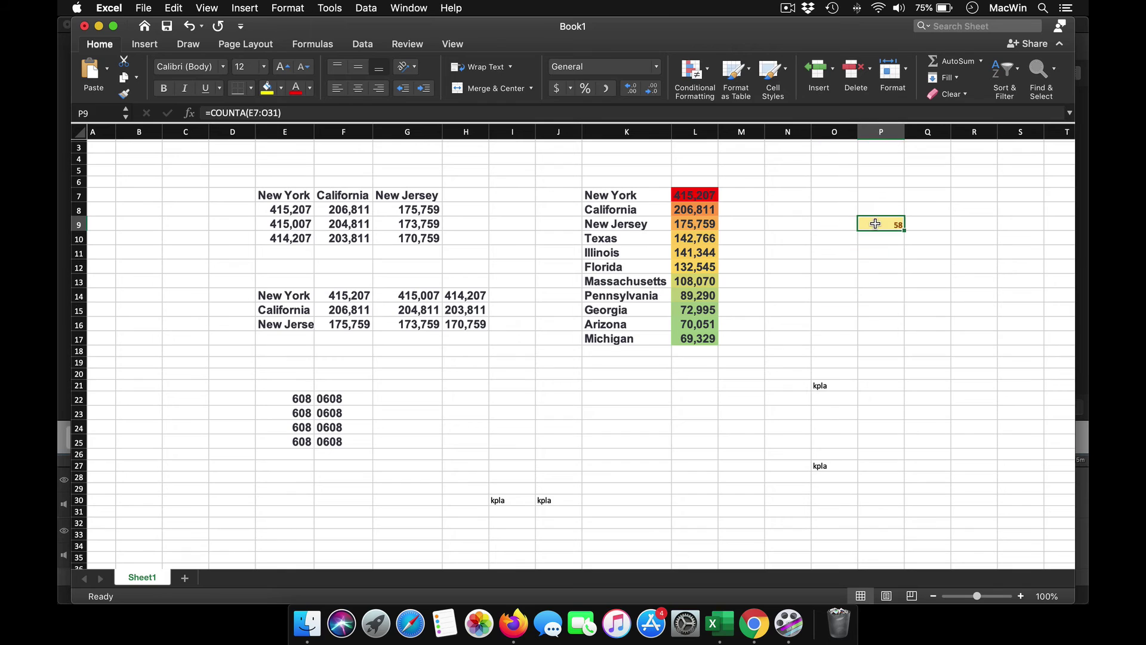
{"action": "left_click", "coordinate": [819, 295]}
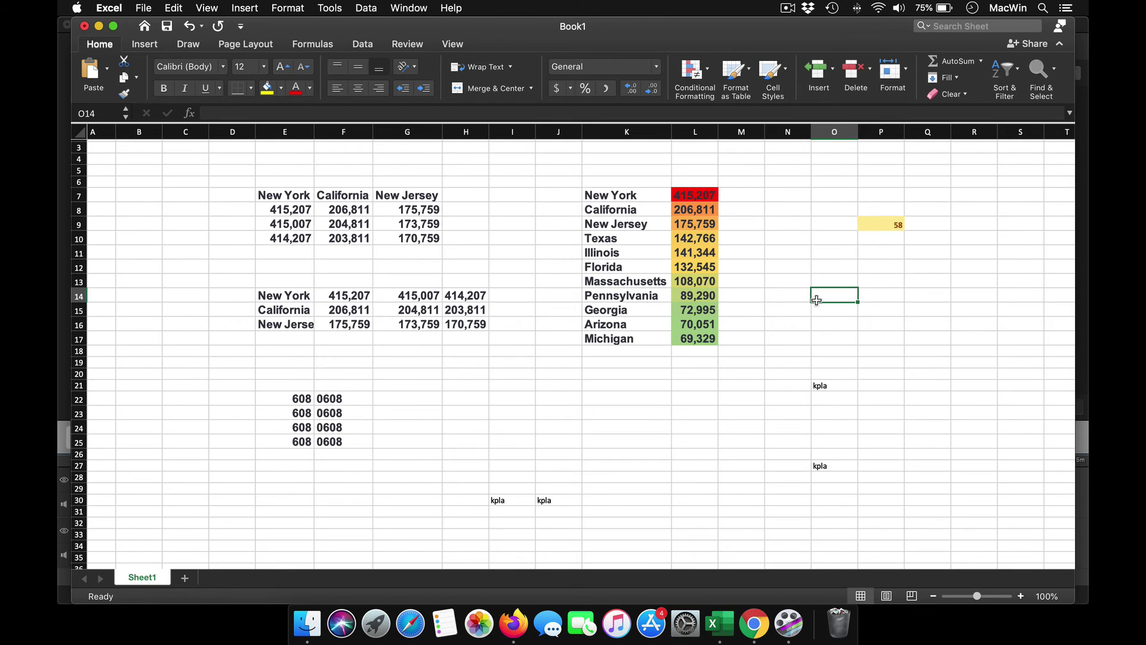
{"action": "type", "text": "-"}
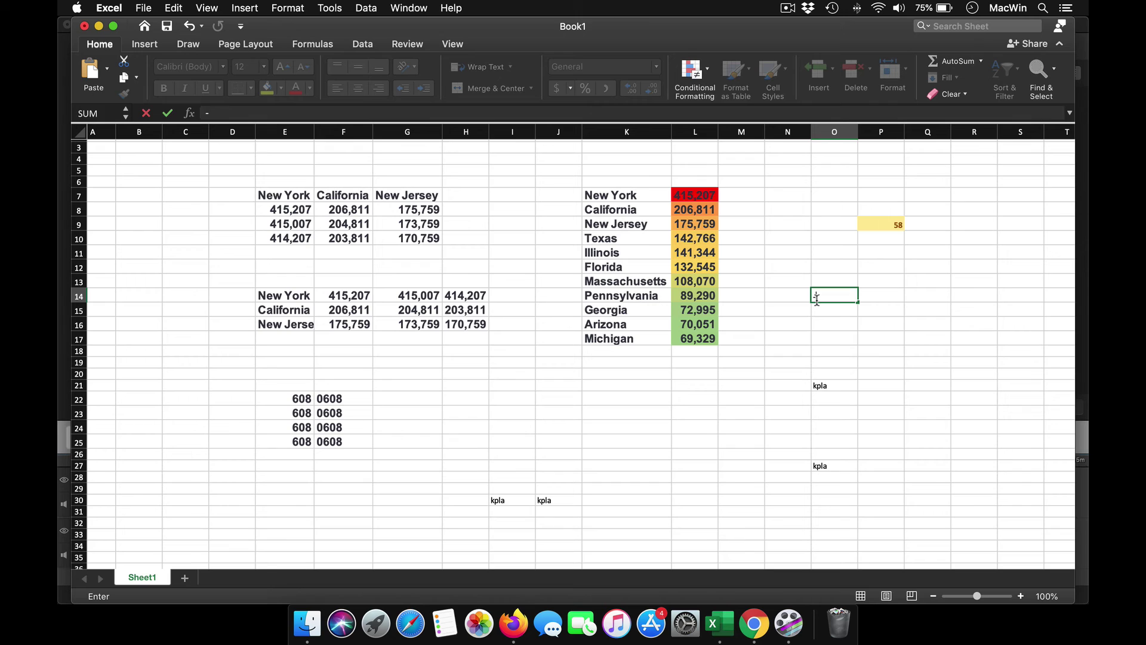
{"action": "type", "text": "CountA"}
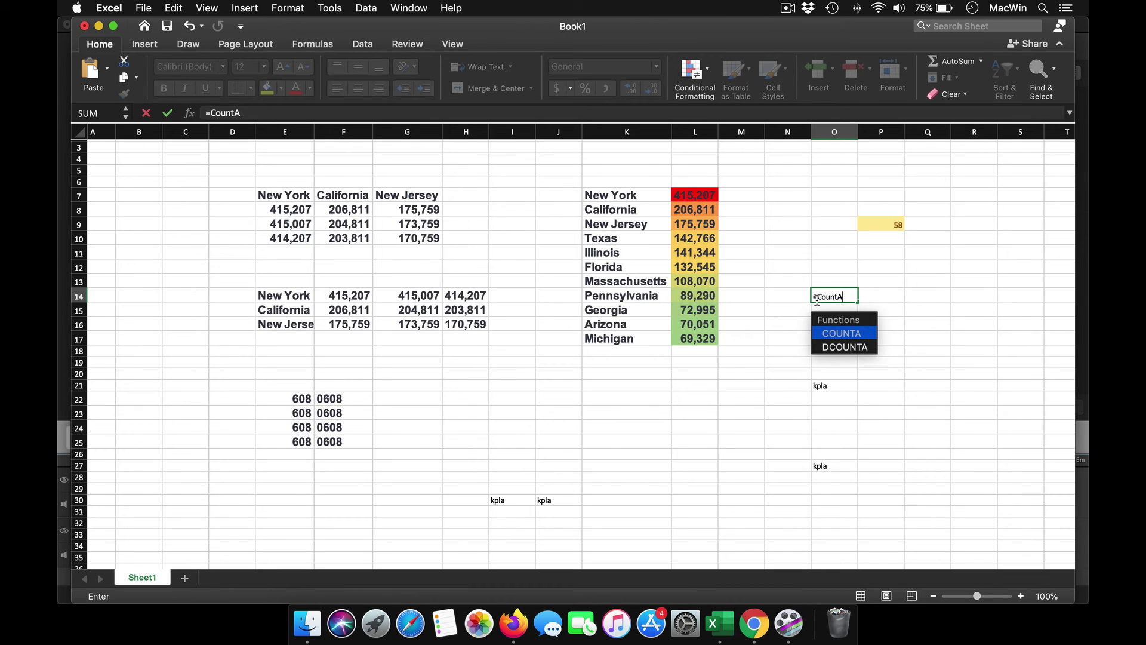
{"action": "type", "text": "("}
{"action": "left_click", "coordinate": [274, 182]}
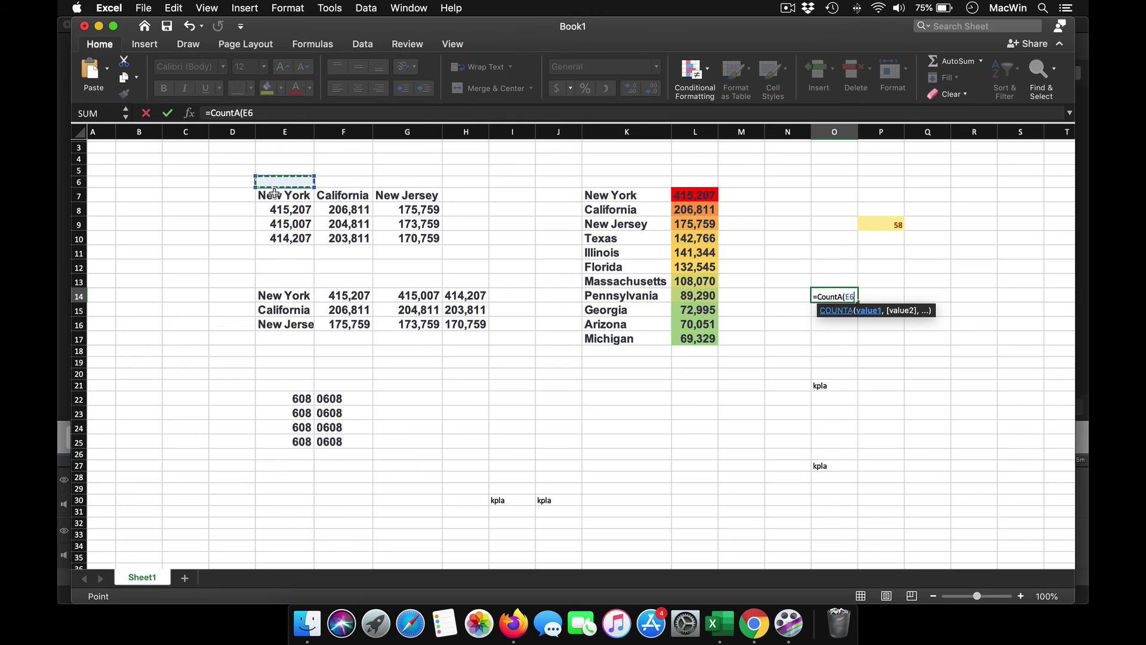
{"action": "left_click_drag", "start_coordinate": [275, 192], "coordinate": [744, 497]}
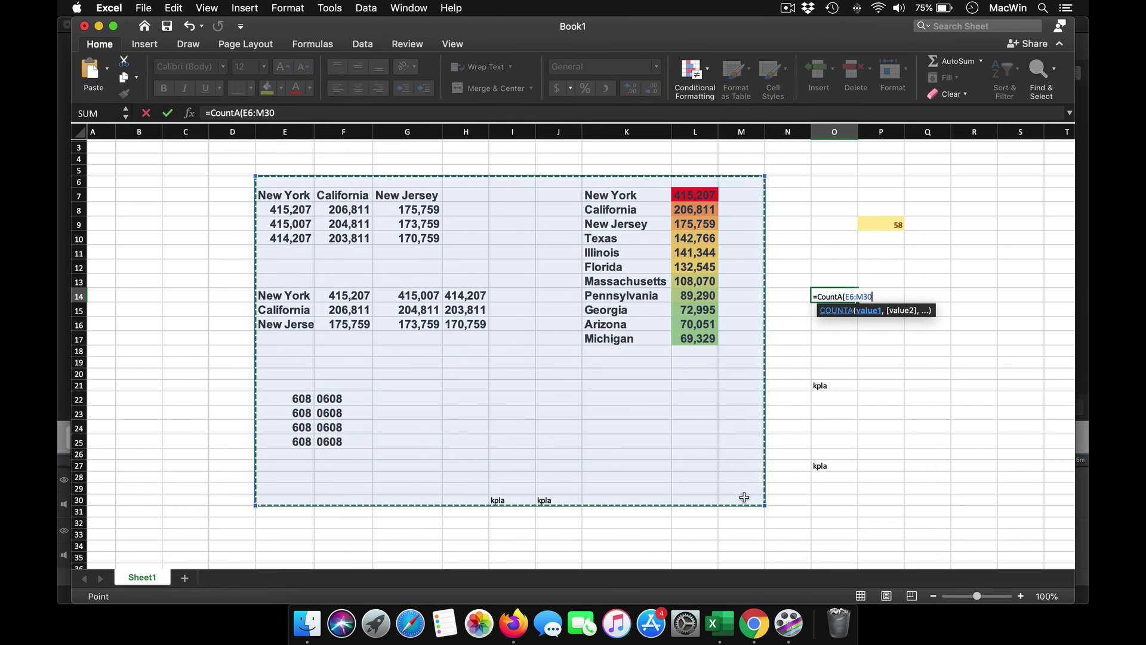
{"action": "key", "text": "Return"}
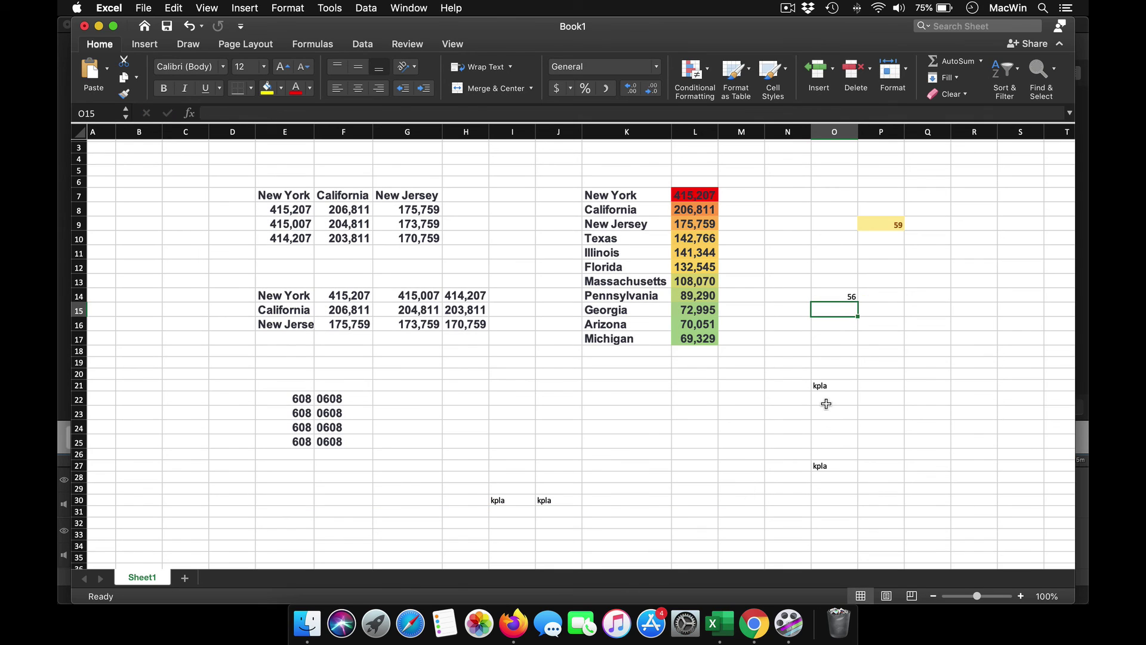
Clear the kpla entries in O21:O27 and review O14's COUNTA formula.
{"action": "left_click_drag", "start_coordinate": [821, 385], "coordinate": [824, 464]}
{"action": "key", "text": "Delete"}
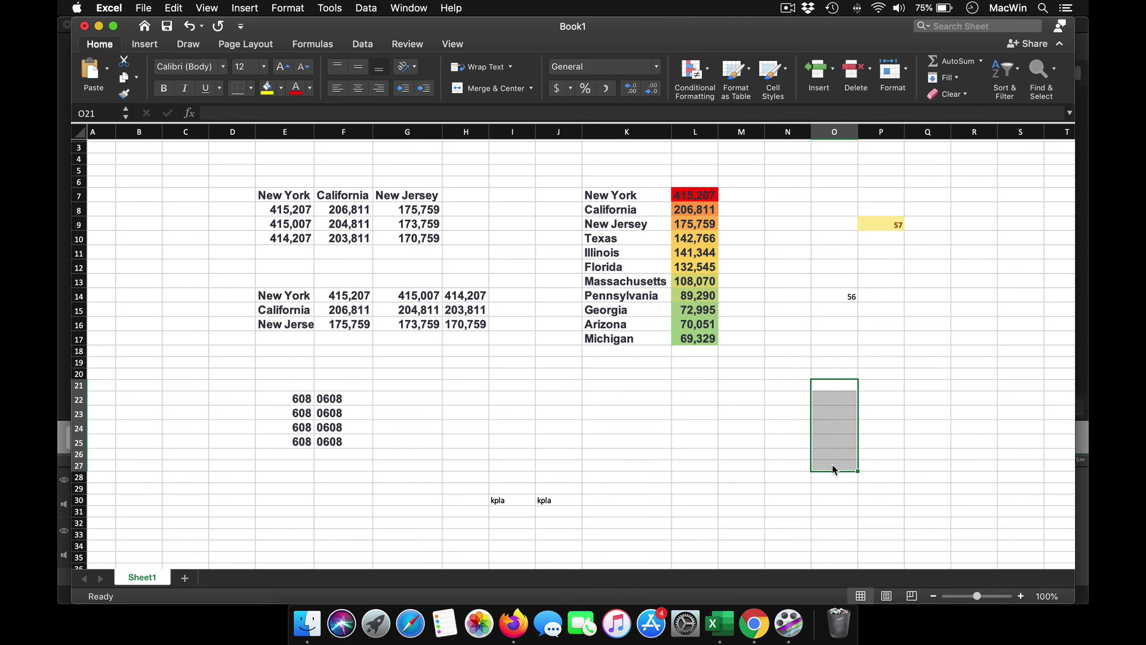
{"action": "left_click", "coordinate": [829, 297]}
{"action": "left_click", "coordinate": [294, 114]}
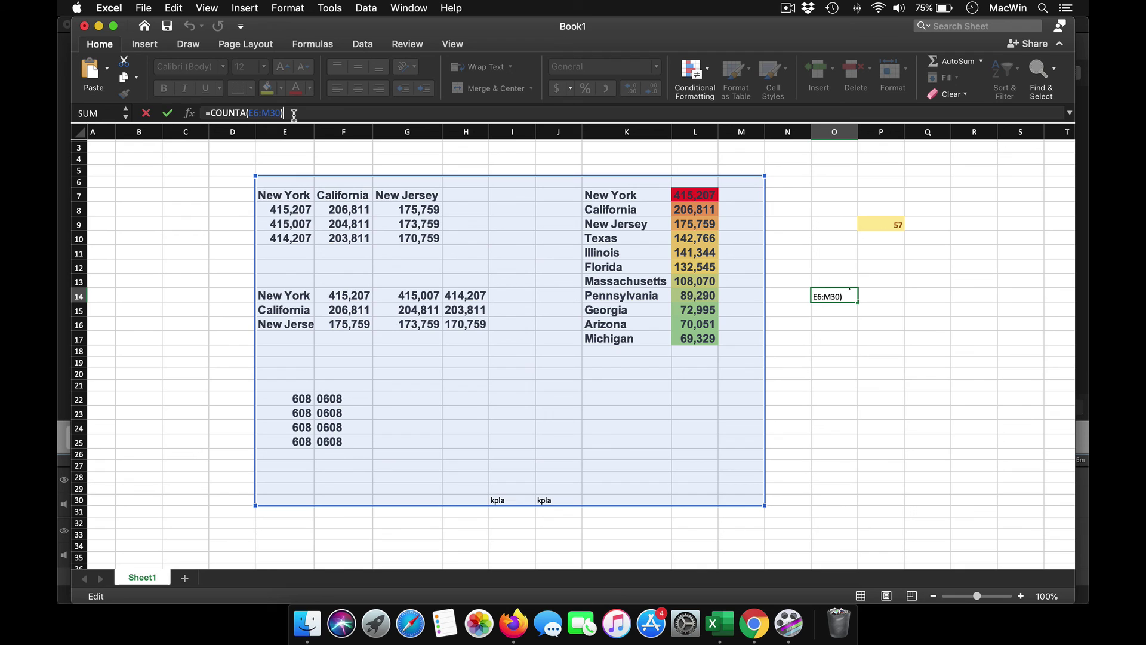
{"action": "key", "text": "Escape"}
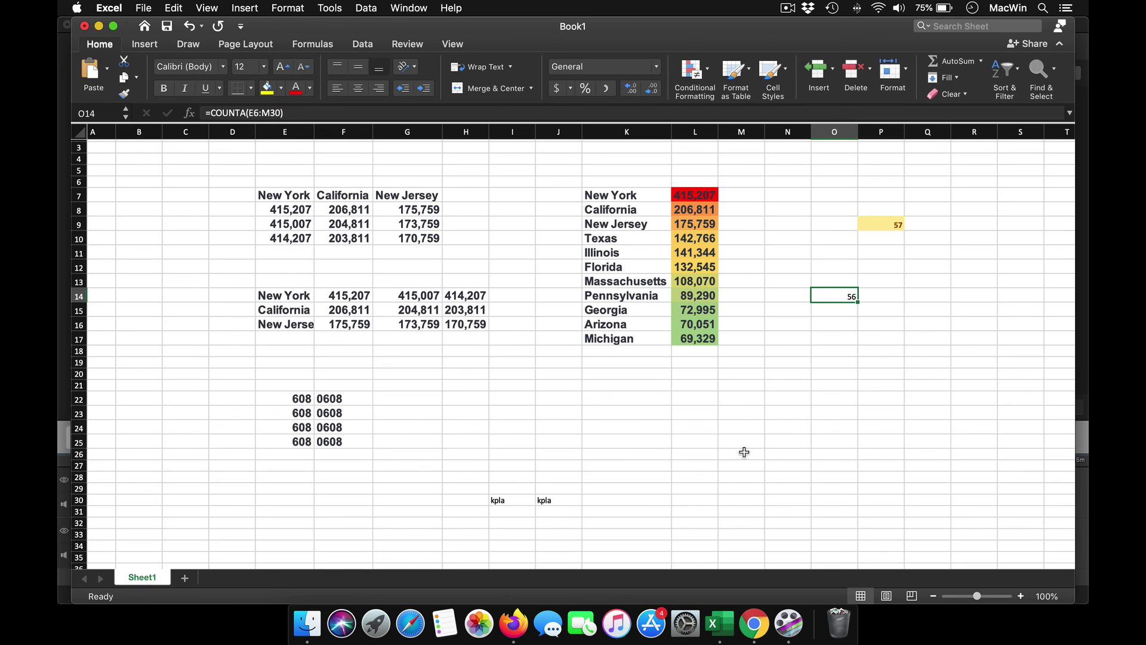
{"action": "left_click", "coordinate": [788, 8]}
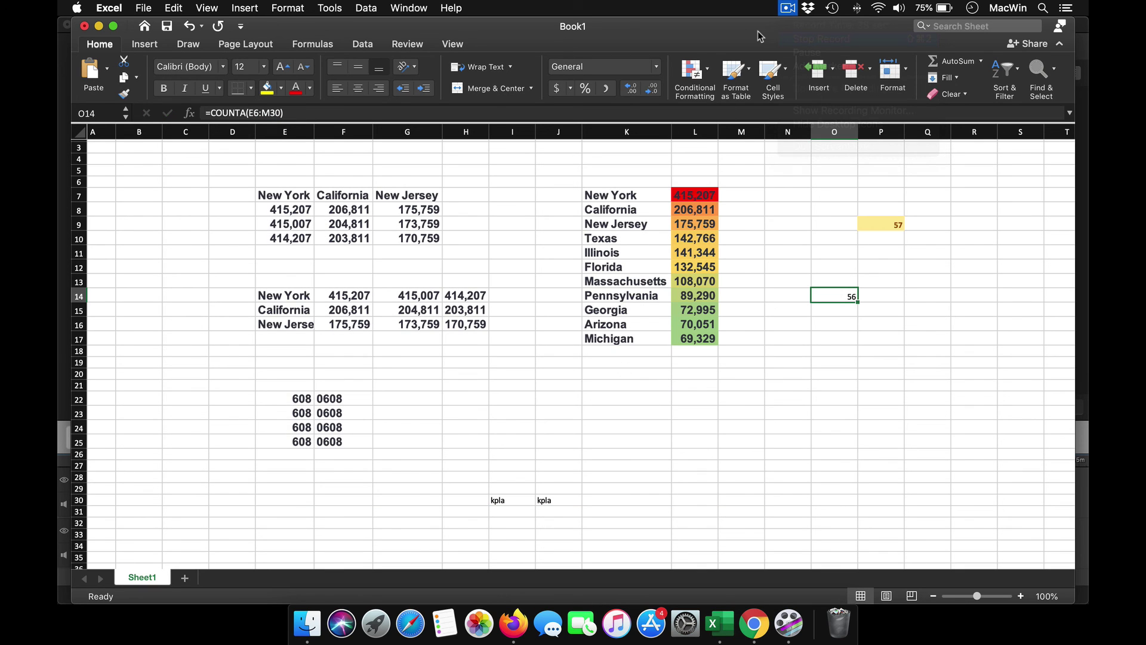